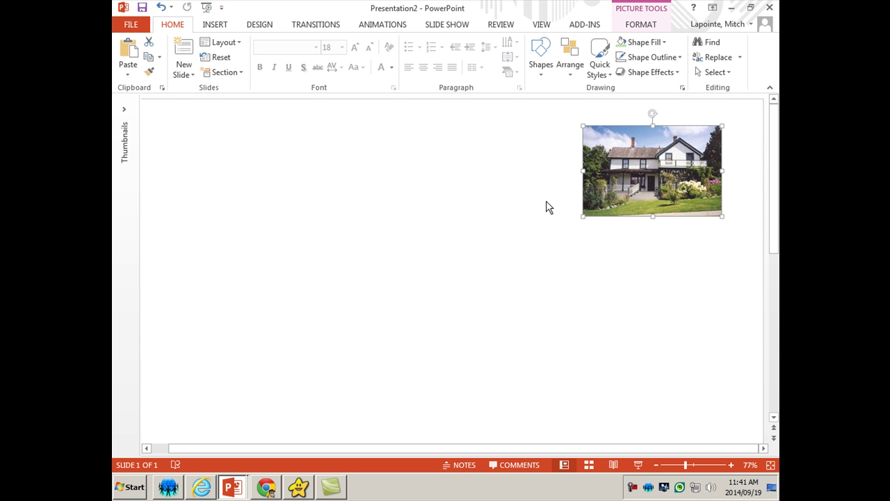
# Zoom the slide to 59% and move the house photo to the slide's top-right corner.
pyautogui.moveTo(684, 470); pyautogui.dragTo(679, 470)
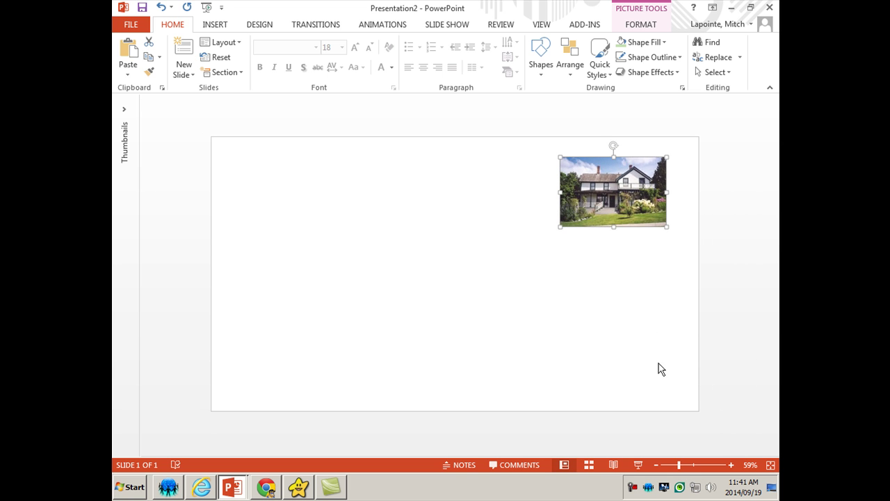
pyautogui.moveTo(608, 158); pyautogui.dragTo(684, 124)
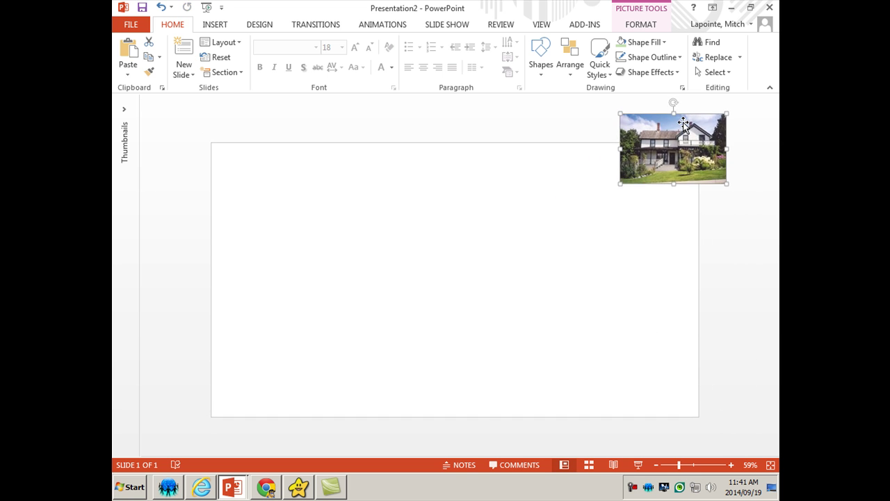
# Draw a 2.54" by 5" rectangle on the slide's lower left as the house wall.
pyautogui.click(222, 28)
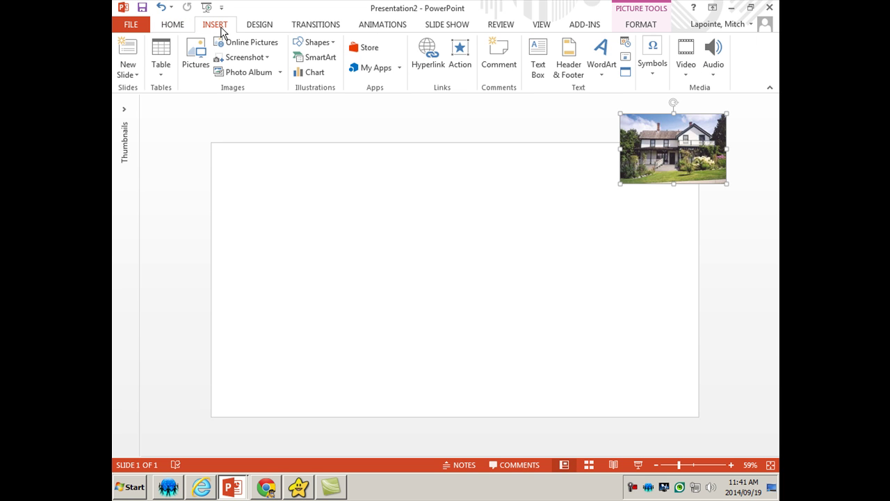
pyautogui.click(324, 43)
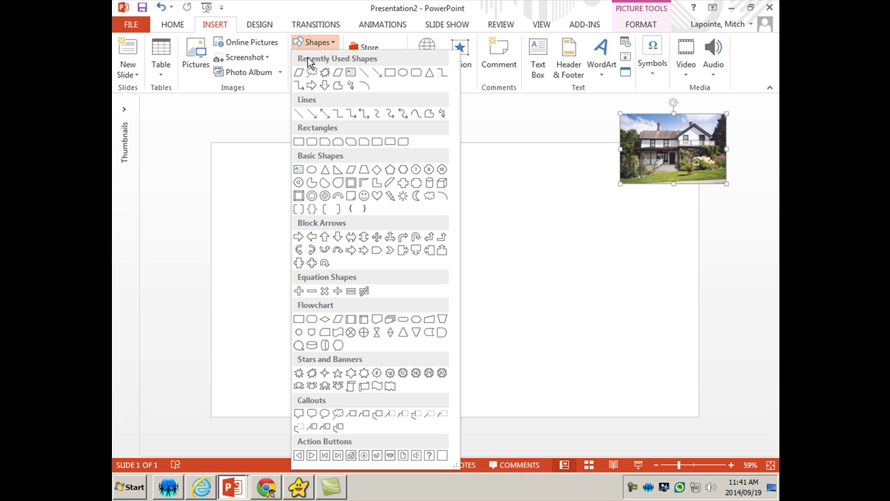
pyautogui.click(403, 74)
pyautogui.moveTo(261, 288)
pyautogui.mouseDown()
pyautogui.moveTo(389, 375)
pyautogui.moveTo(446, 374)
pyautogui.mouseUp()
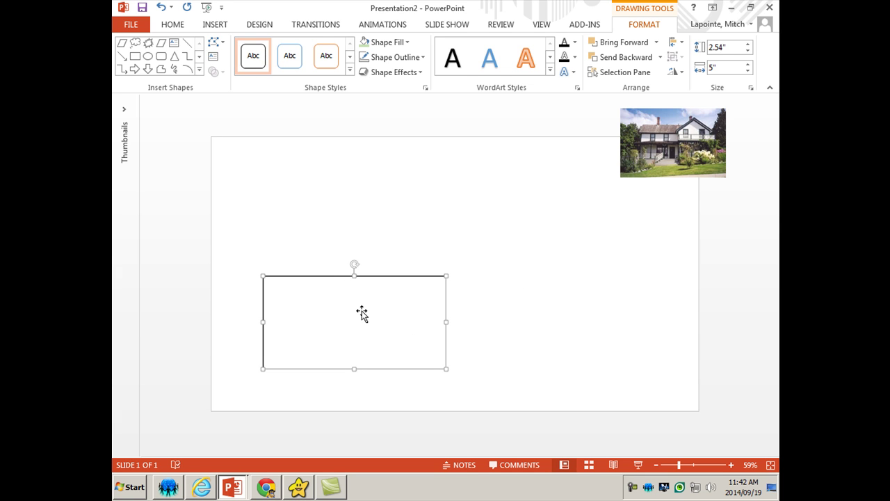
# Make the wall taller and place a slanted 1.75" by 4.75" parallelogram roof on top.
pyautogui.moveTo(354, 276); pyautogui.dragTo(357, 261)
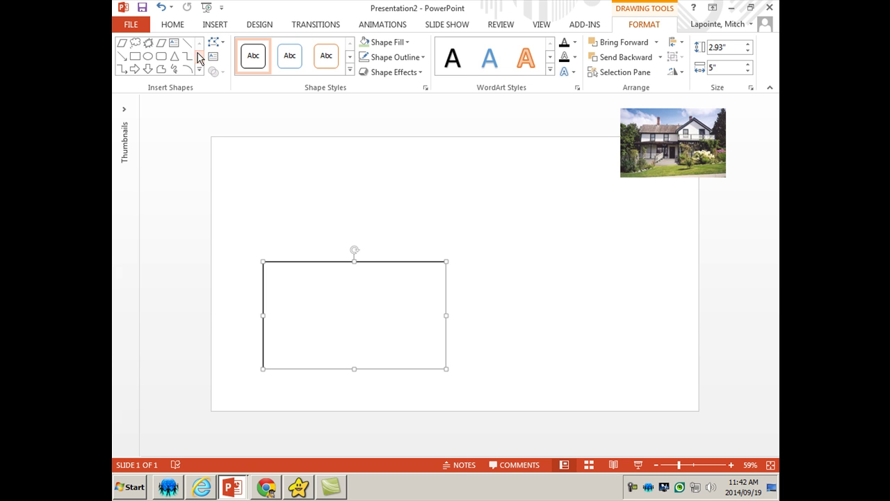
pyautogui.click(162, 43)
pyautogui.moveTo(252, 197); pyautogui.dragTo(426, 261)
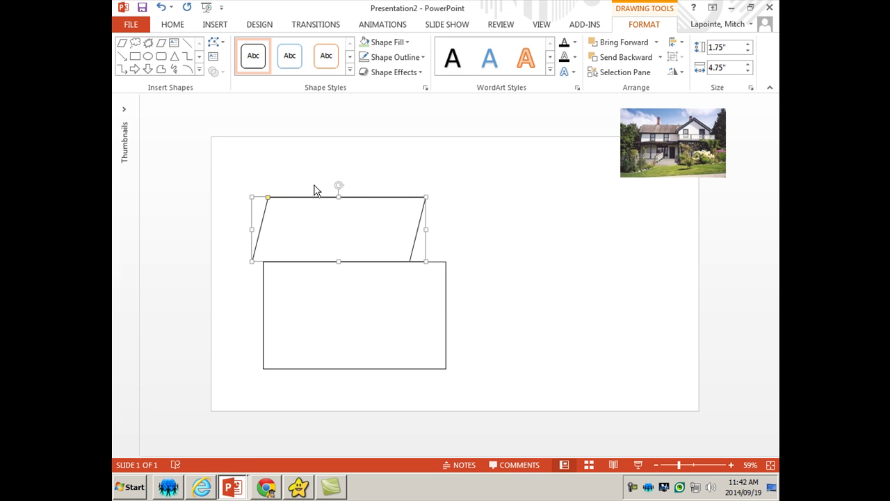
pyautogui.moveTo(269, 200); pyautogui.dragTo(288, 201)
pyautogui.moveTo(346, 230)
pyautogui.mouseDown()
pyautogui.moveTo(355, 229)
pyautogui.moveTo(343, 230)
pyautogui.mouseUp()
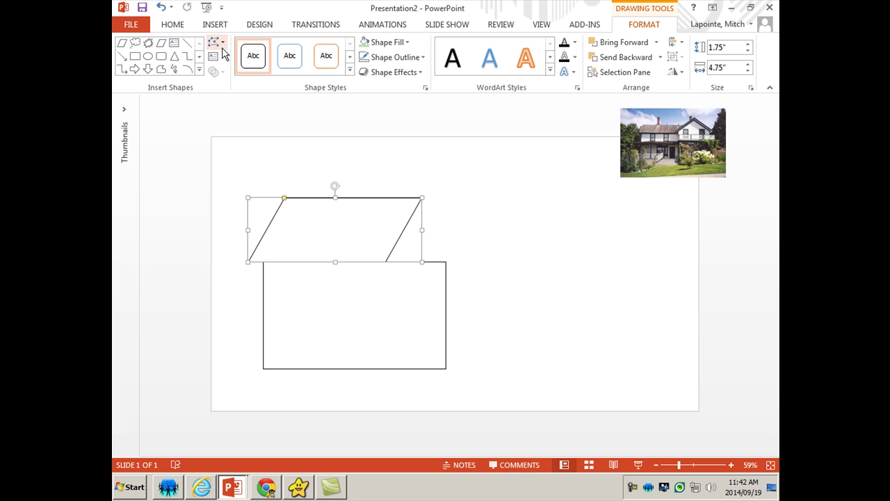
# Add a 2.3" by 4.61" isosceles triangle gable overlapping the roof's right end, widening the roof to meet it.
pyautogui.click(175, 56)
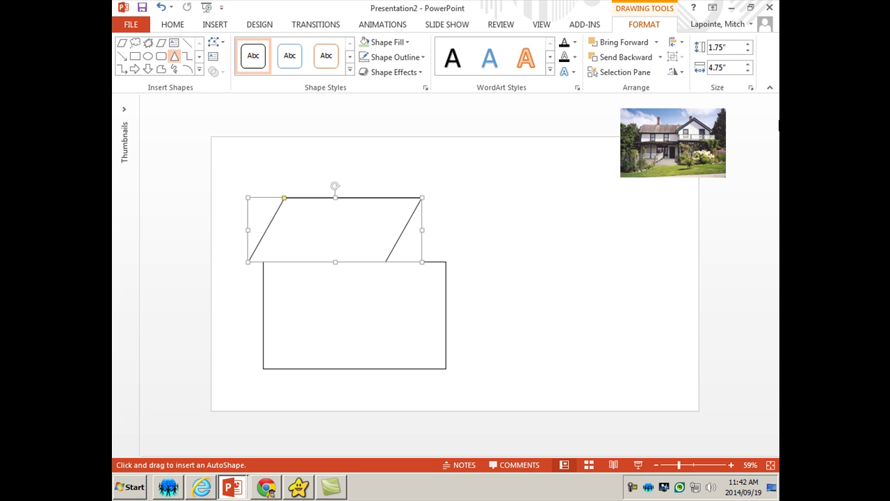
pyautogui.moveTo(409, 177); pyautogui.dragTo(550, 262)
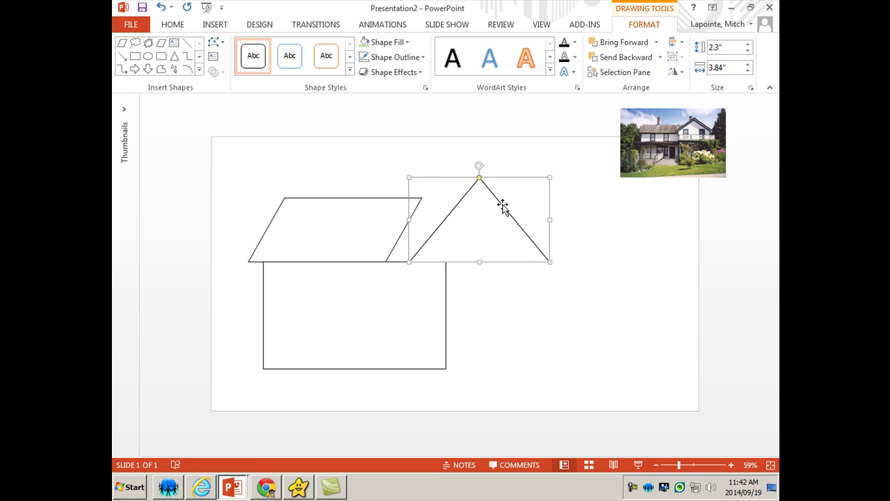
pyautogui.moveTo(494, 235); pyautogui.dragTo(447, 234)
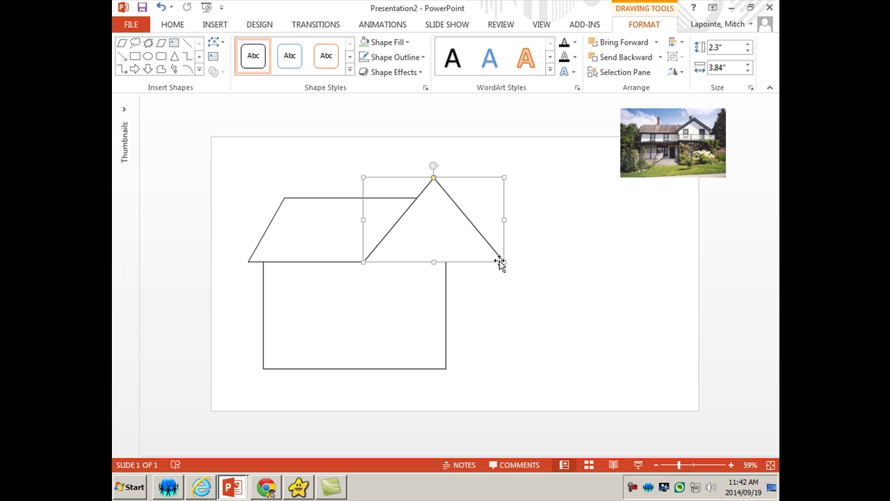
pyautogui.moveTo(505, 261); pyautogui.dragTo(532, 262)
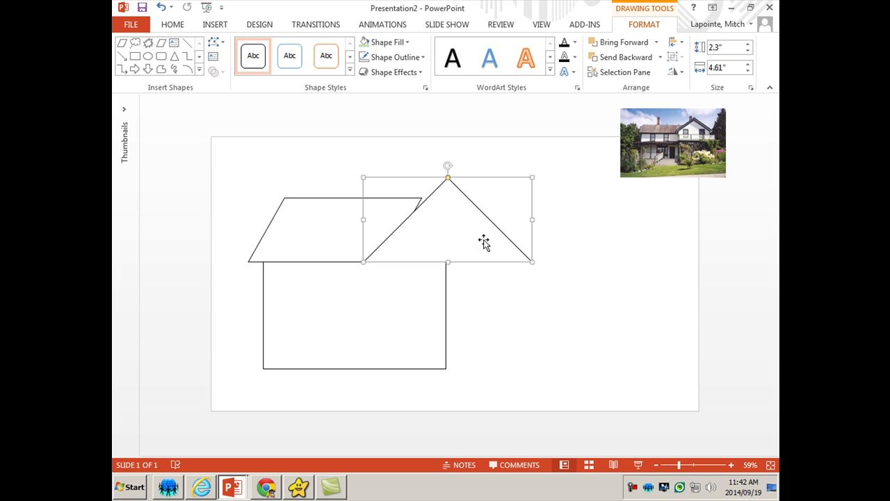
pyautogui.click(341, 208)
pyautogui.moveTo(422, 230); pyautogui.dragTo(522, 248)
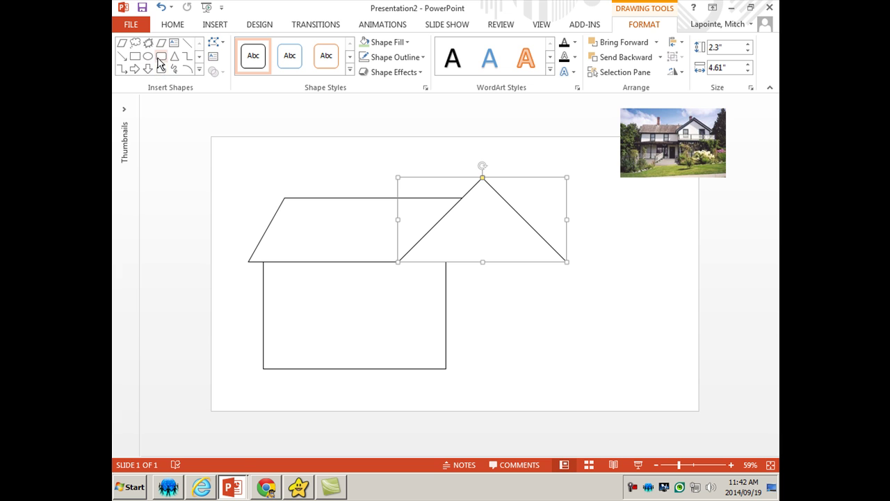
# Draw a 2.93" by 3.73" second wall rectangle under the gable, next to the first wall.
pyautogui.click(135, 56)
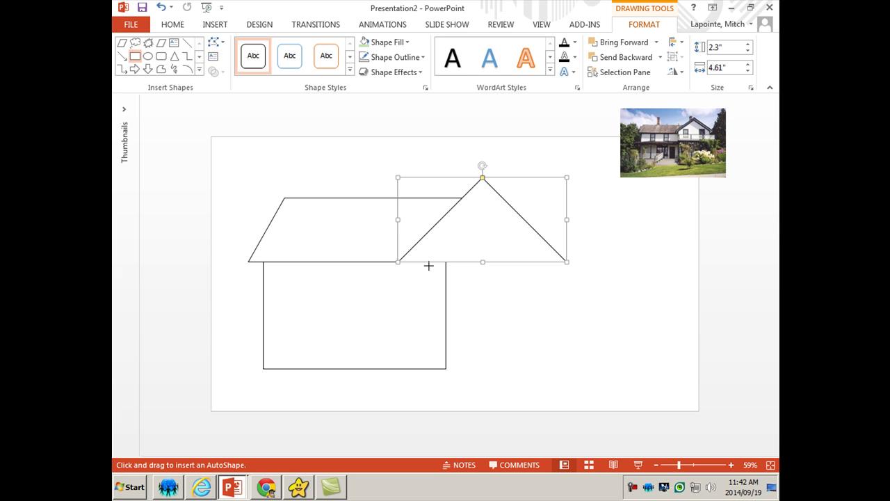
pyautogui.moveTo(423, 261); pyautogui.dragTo(558, 368)
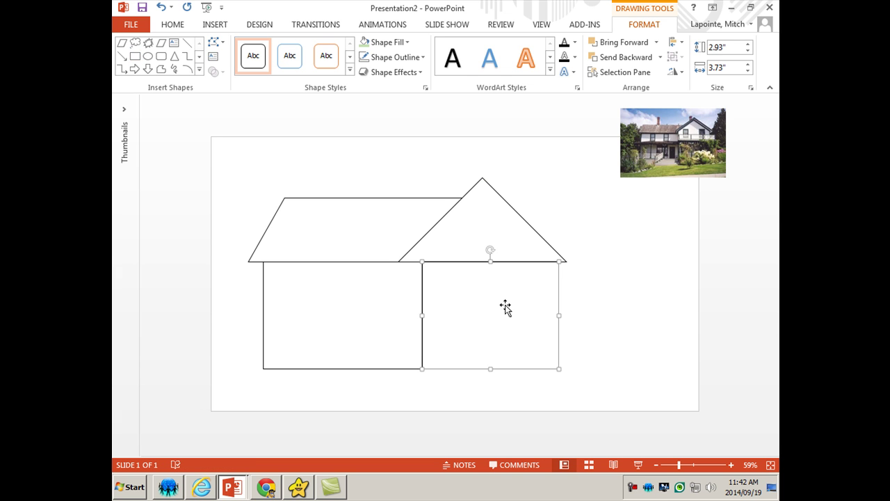
pyautogui.moveTo(503, 297); pyautogui.dragTo(490, 295)
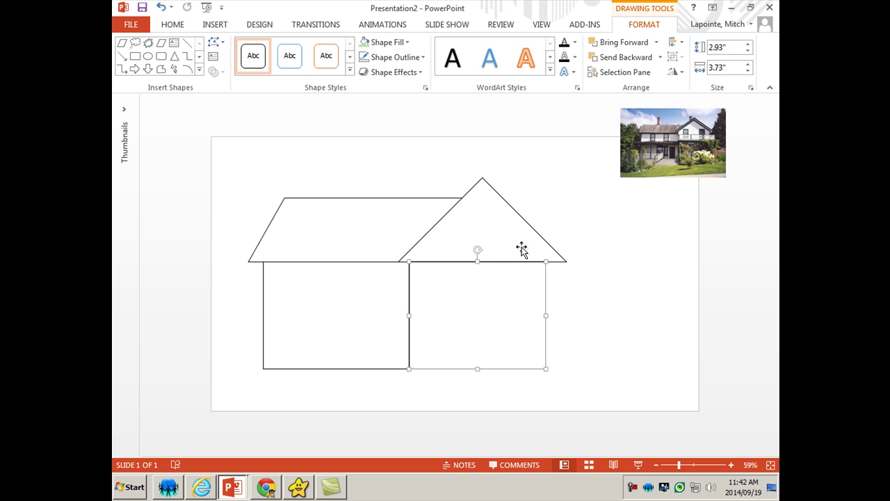
pyautogui.click(615, 326)
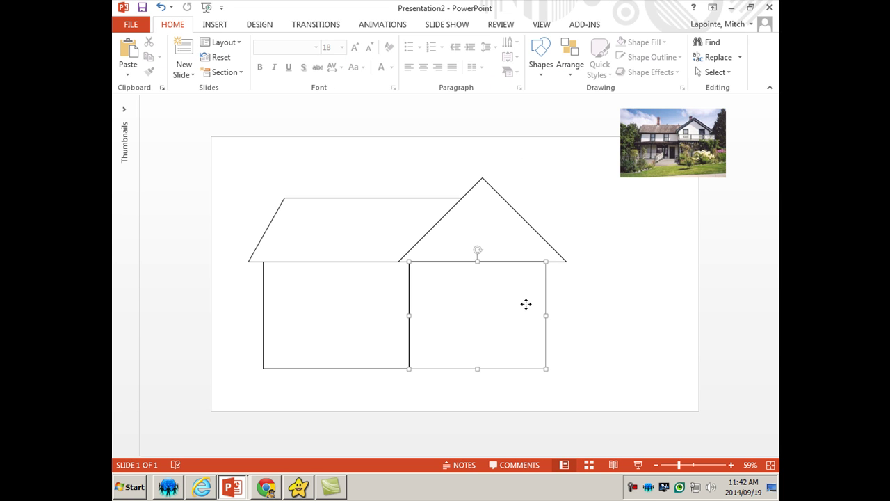
pyautogui.click(527, 307)
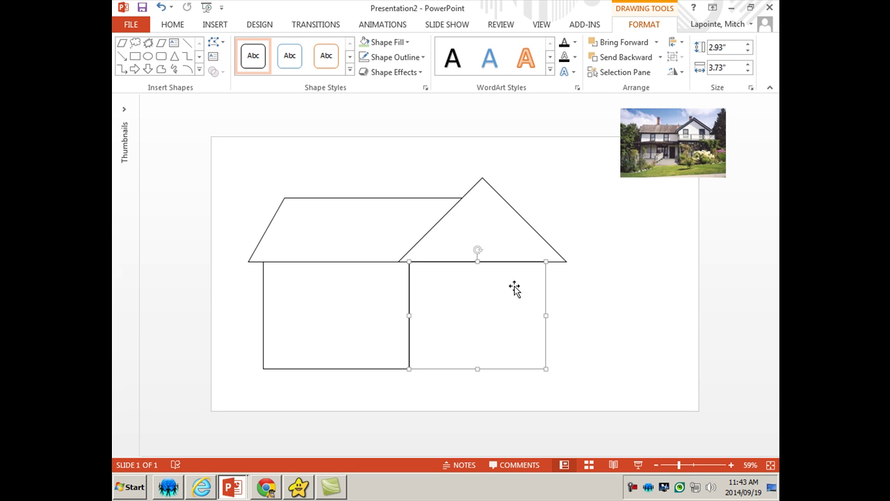
pyautogui.press('Right')
pyautogui.press('Right')
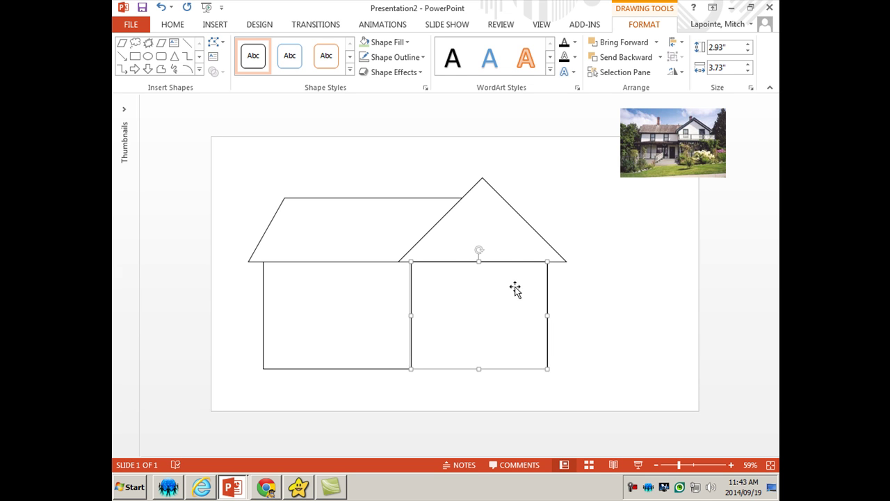
# Centre the second wall beneath the triangular gable using Align Center.
pyautogui.click(509, 240)
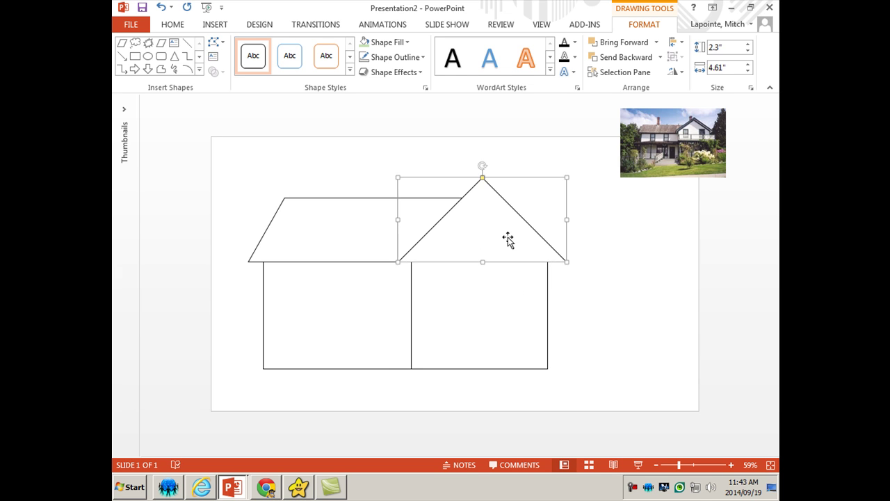
pyautogui.keyDown('shift'); pyautogui.click(511, 315); pyautogui.keyUp('shift')
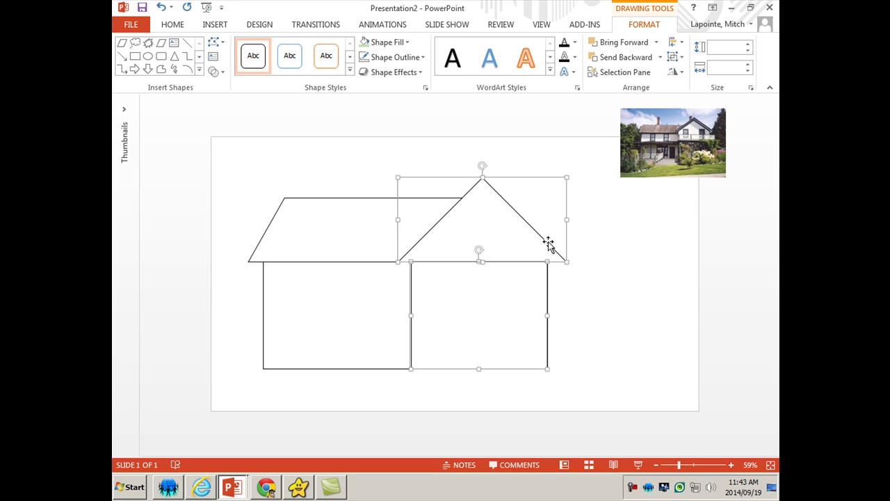
pyautogui.click(684, 46)
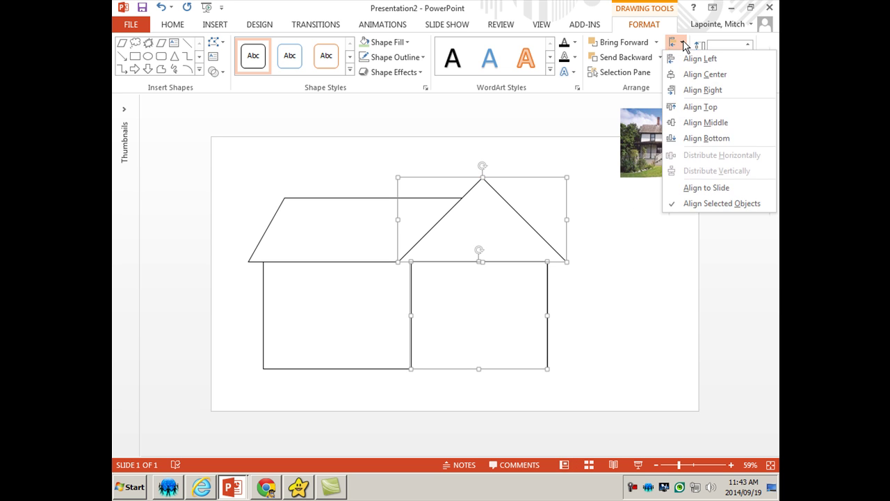
pyautogui.click(688, 73)
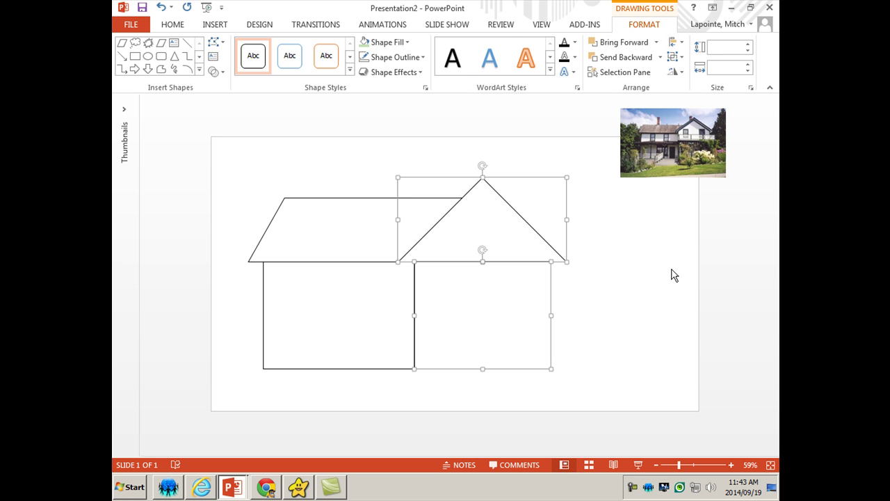
pyautogui.click(600, 302)
pyautogui.click(481, 226)
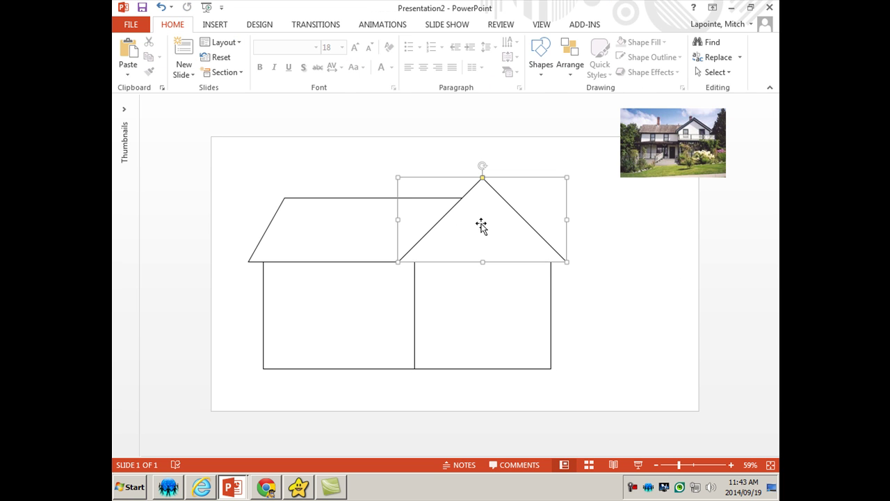
pyautogui.keyDown('shift'); pyautogui.click(487, 306); pyautogui.keyUp('shift')
pyautogui.click(665, 280)
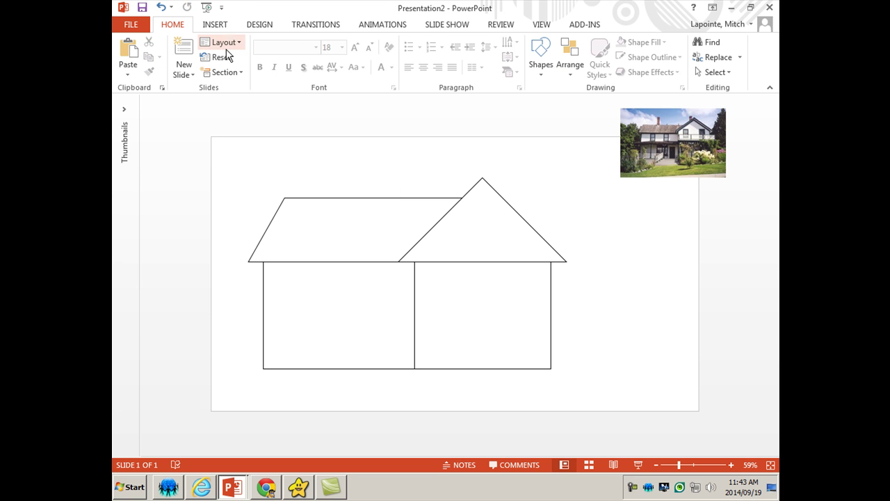
# Trace a freeform outline around the gable and right wall as a single wing shape.
pyautogui.click(220, 26)
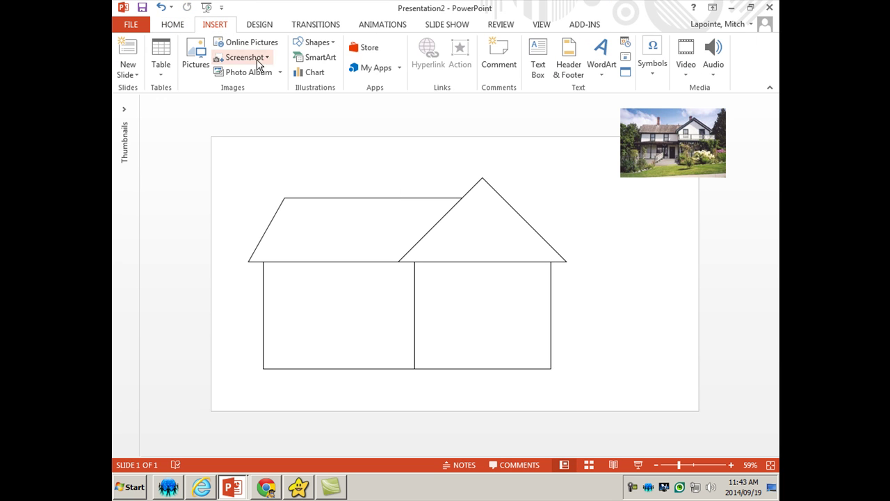
pyautogui.click(315, 42)
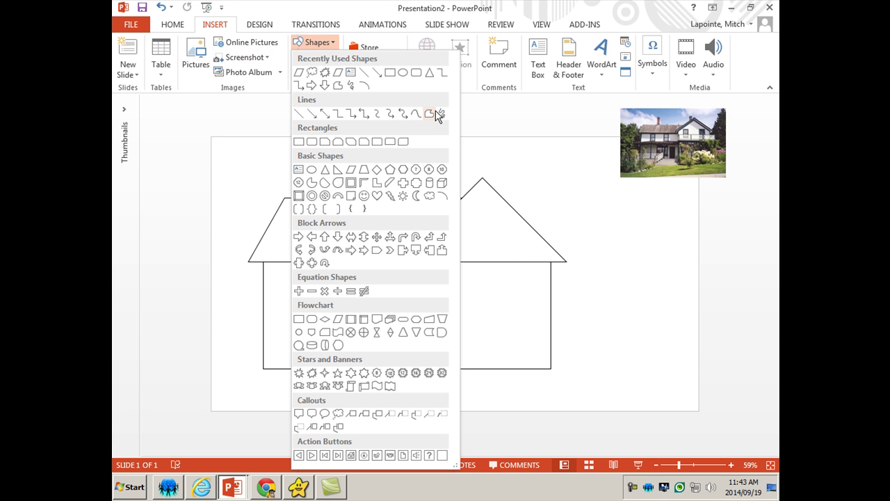
pyautogui.click(429, 115)
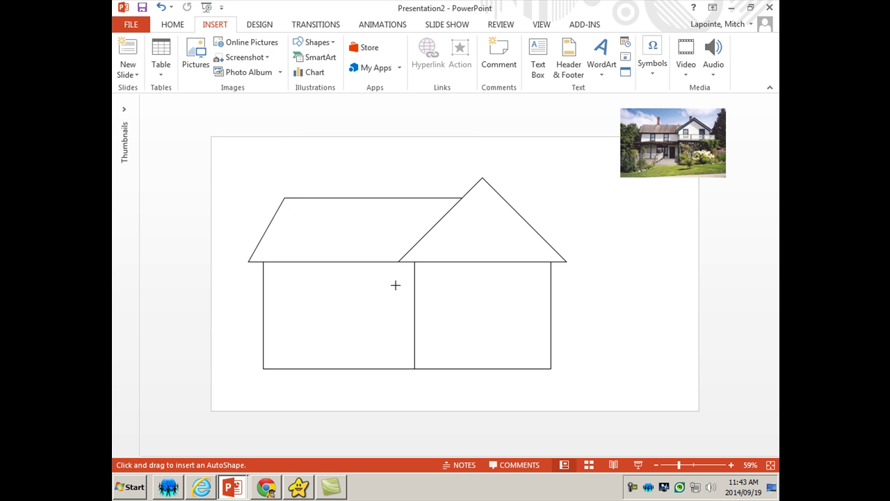
pyautogui.click(398, 262)
pyautogui.click(482, 179)
pyautogui.click(567, 261)
pyautogui.click(551, 261)
pyautogui.click(550, 369)
pyautogui.click(414, 368)
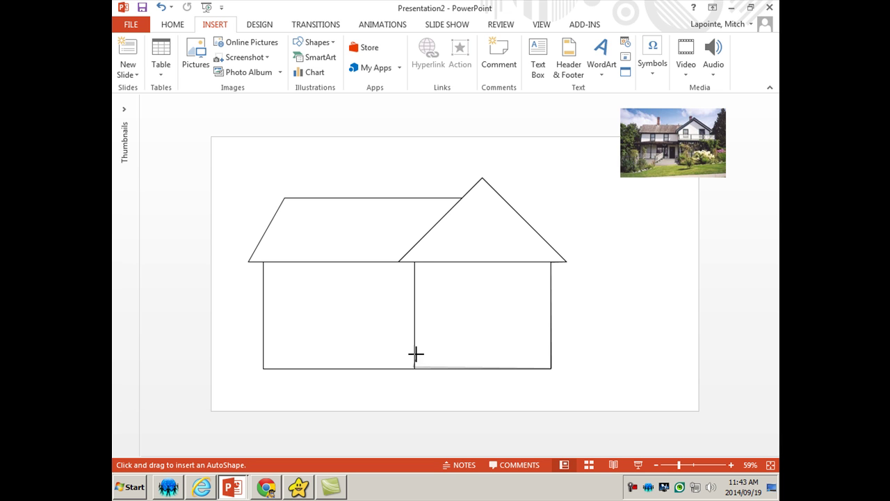
pyautogui.click(401, 260)
pyautogui.click(402, 262)
# Move the spare triangle and wall aside and shift the wing, then undo the wing moves.
pyautogui.moveTo(477, 258); pyautogui.dragTo(637, 403)
pyautogui.moveTo(457, 274); pyautogui.dragTo(281, 392)
pyautogui.click(497, 251)
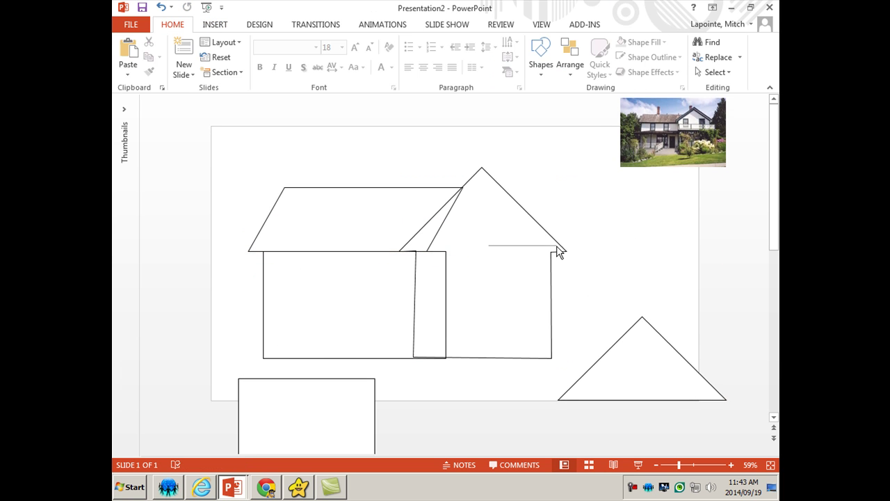
pyautogui.click(417, 264)
pyautogui.moveTo(417, 264); pyautogui.dragTo(419, 265)
pyautogui.moveTo(549, 300); pyautogui.dragTo(680, 295)
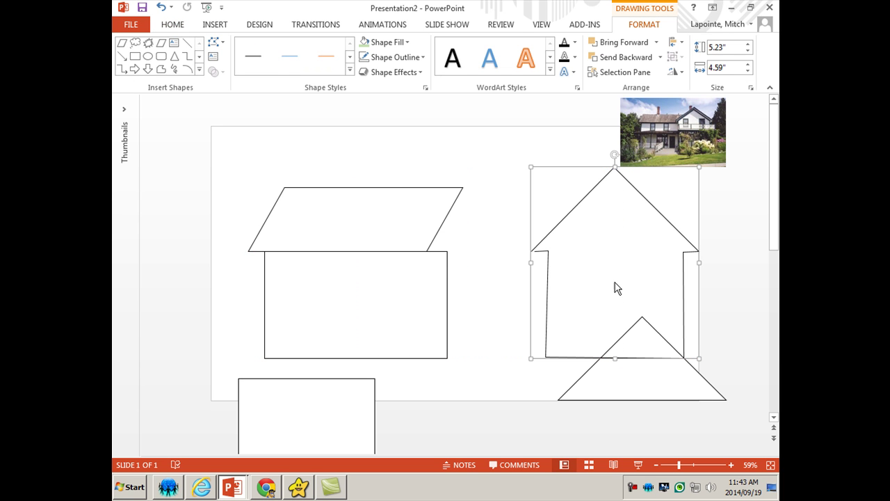
pyautogui.click(161, 7)
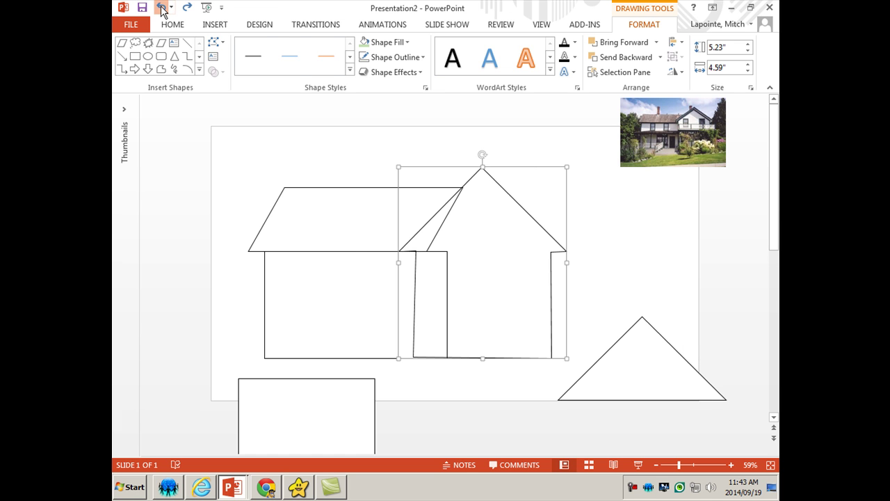
pyautogui.click(161, 8)
pyautogui.click(161, 8)
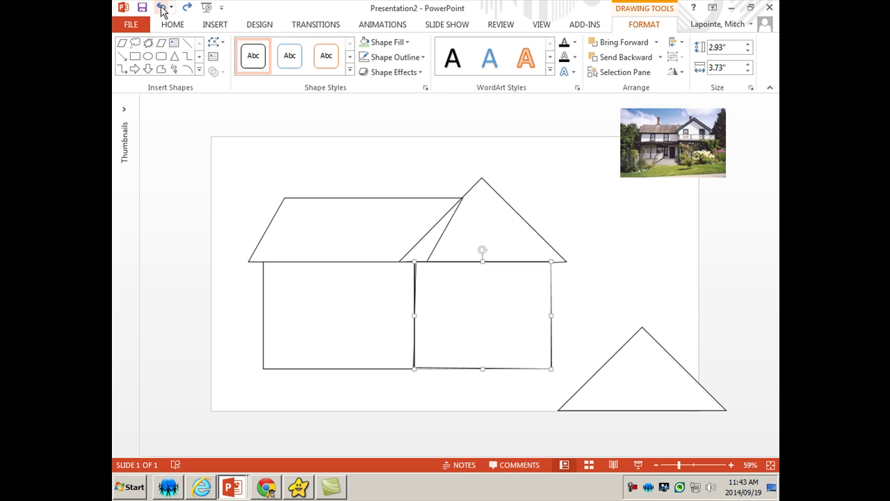
pyautogui.click(161, 7)
# Delete the spare roof triangle and wall rectangle from the house.
pyautogui.moveTo(501, 218); pyautogui.dragTo(661, 234)
pyautogui.press('Delete')
pyautogui.moveTo(548, 367); pyautogui.dragTo(742, 369)
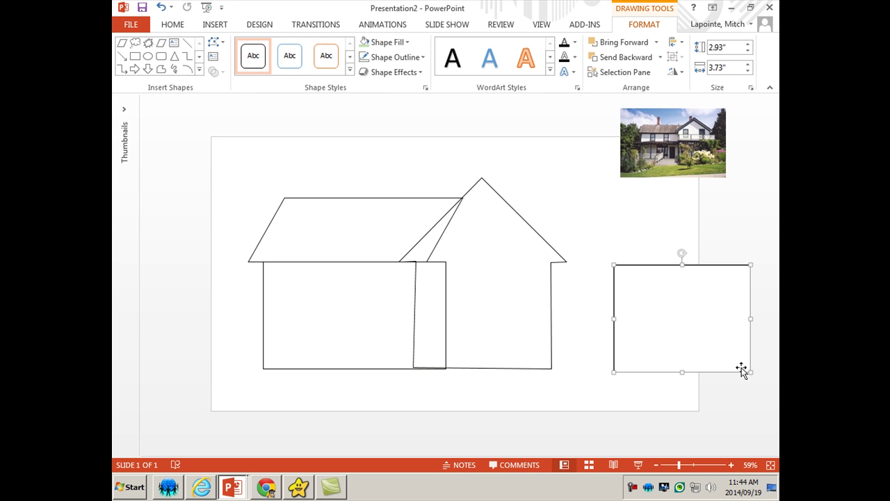
pyautogui.press('Delete')
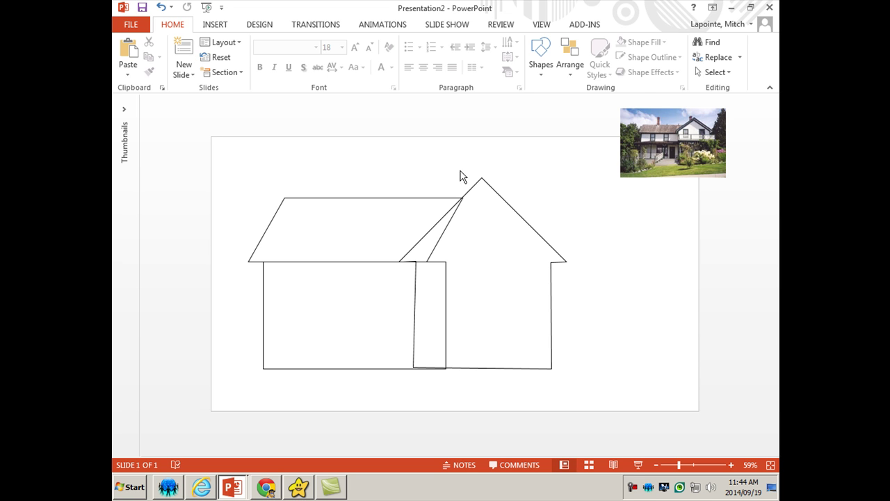
# Fill the right wing freeform shape with white.
pyautogui.click(479, 183)
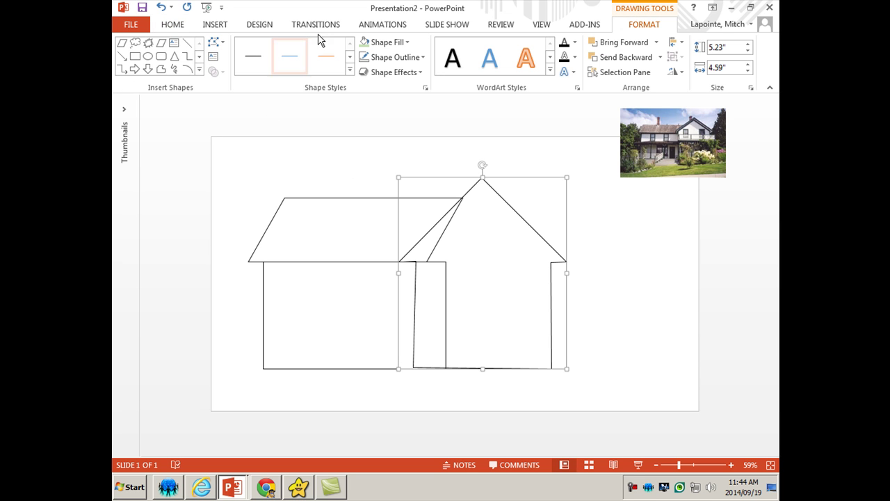
pyautogui.click(406, 43)
pyautogui.click(367, 69)
pyautogui.click(631, 290)
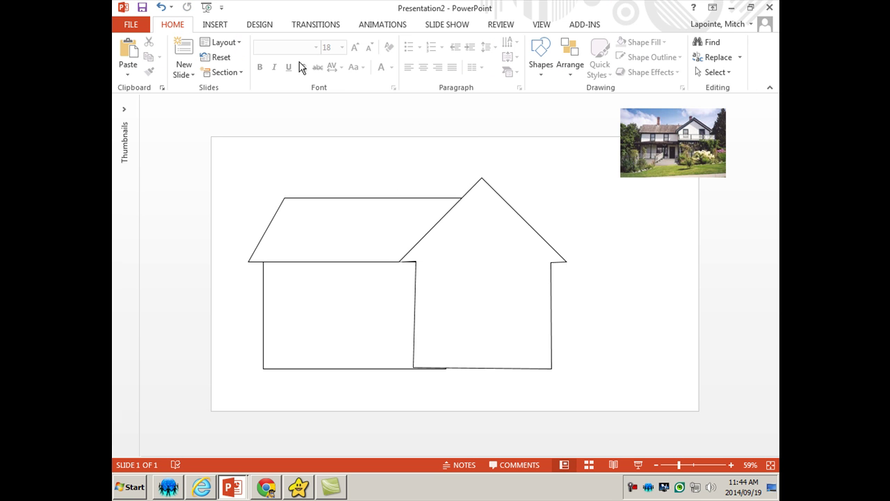
# Draw a 1.14" by 0.73" window rectangle under the roof peak, zoomed to 148%.
pyautogui.click(223, 28)
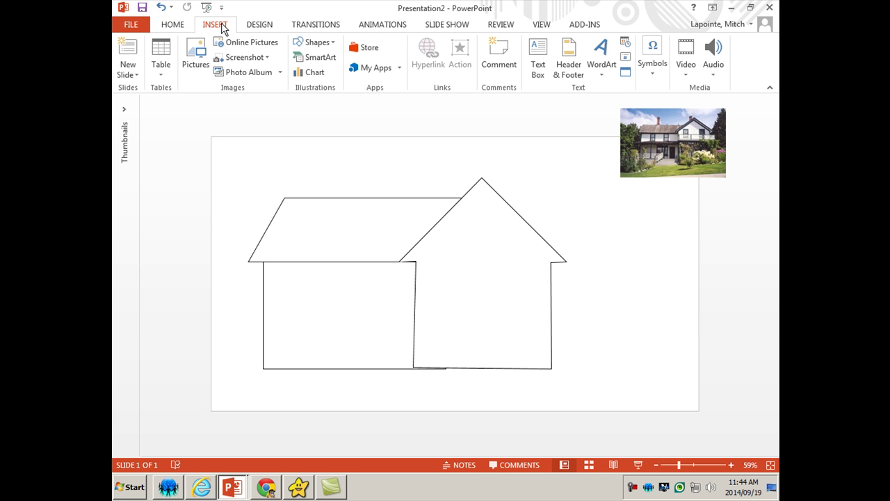
pyautogui.click(320, 43)
pyautogui.click(384, 79)
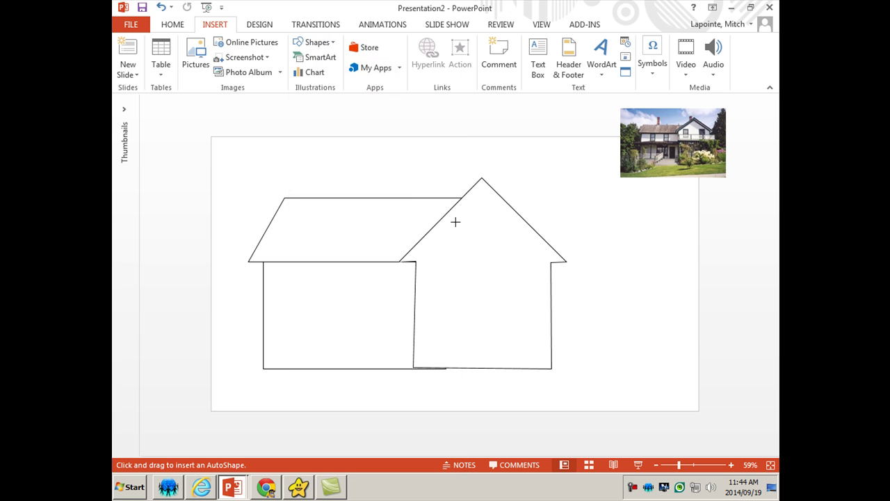
pyautogui.moveTo(451, 220)
pyautogui.mouseDown()
pyautogui.moveTo(503, 276)
pyautogui.moveTo(479, 261)
pyautogui.mouseUp()
pyautogui.moveTo(680, 470); pyautogui.dragTo(694, 470)
pyautogui.moveTo(471, 278); pyautogui.dragTo(466, 271)
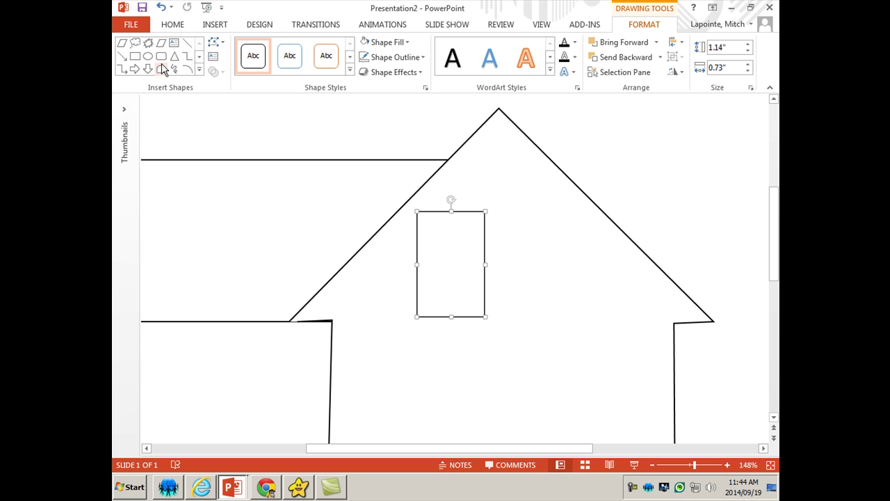
# Draw a thin 0.13"-wide vertical bar inside the window.
pyautogui.click(135, 56)
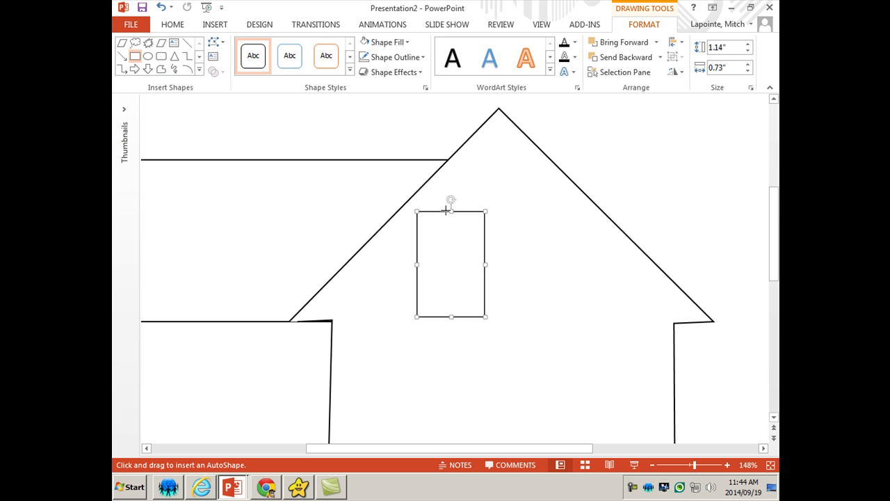
pyautogui.moveTo(444, 212); pyautogui.dragTo(456, 317)
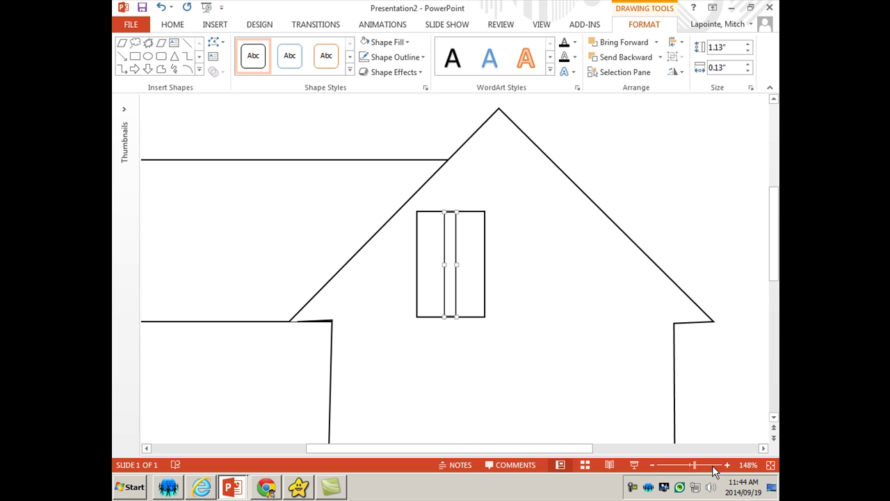
pyautogui.moveTo(695, 464); pyautogui.dragTo(701, 465)
pyautogui.click(568, 297)
pyautogui.click(458, 255)
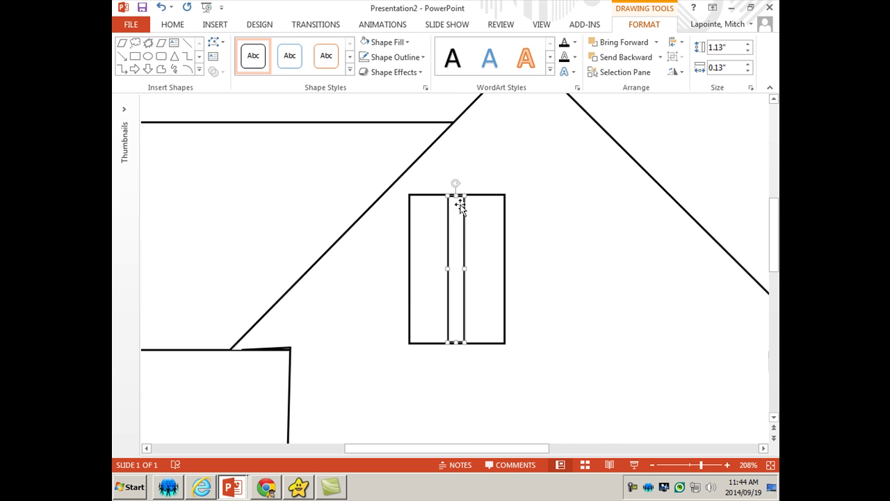
pyautogui.moveTo(457, 195); pyautogui.dragTo(456, 195)
pyautogui.moveTo(455, 340); pyautogui.dragTo(457, 341)
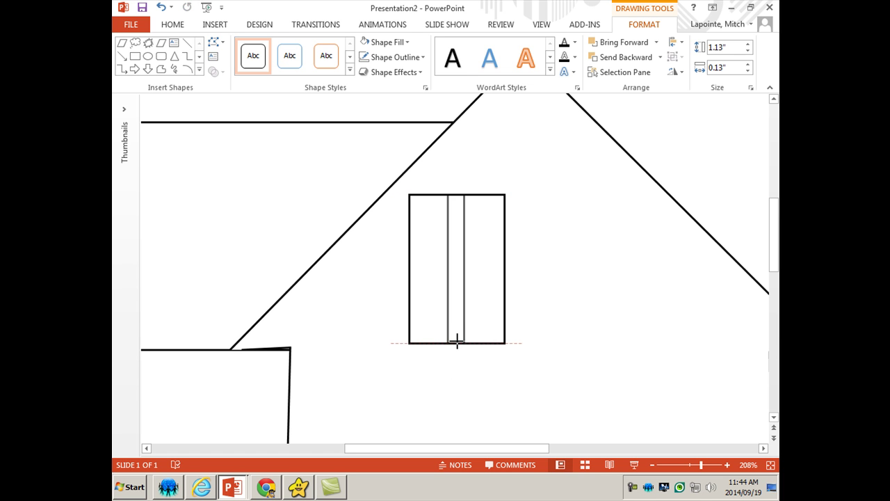
# Centre the vertical bar within the window frame with Align Center.
pyautogui.click(571, 342)
pyautogui.click(455, 298)
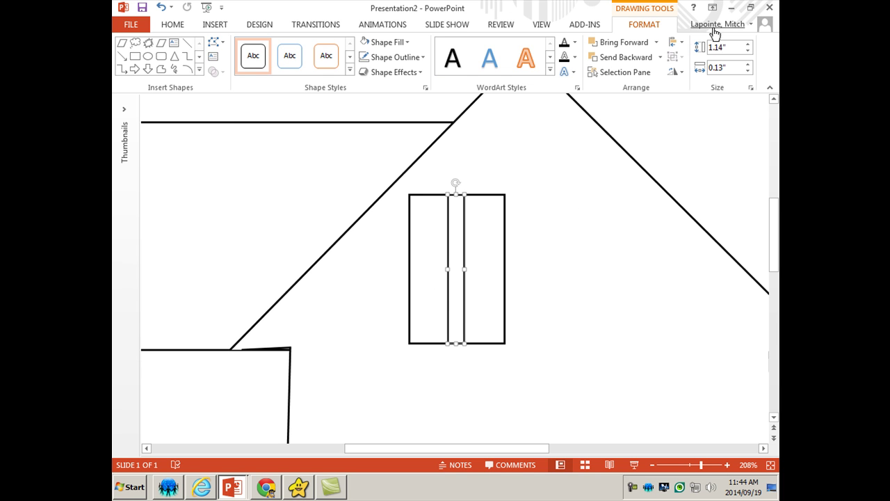
pyautogui.click(486, 275)
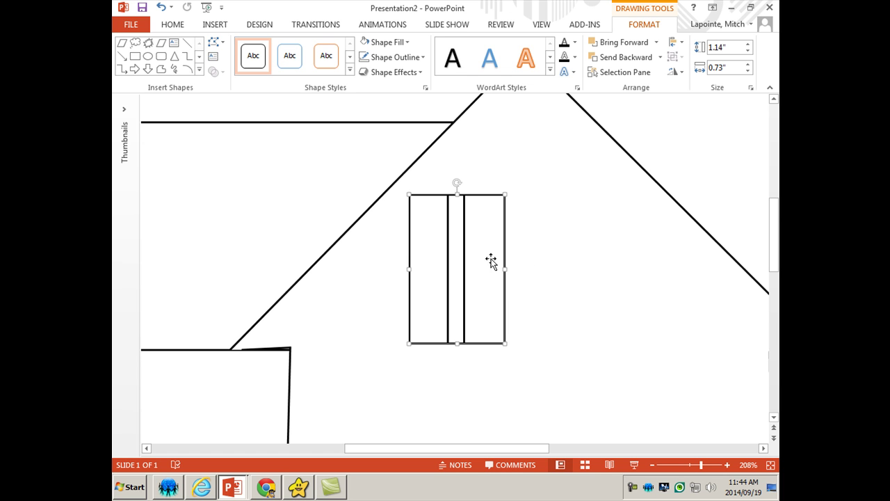
pyautogui.click(463, 268)
pyautogui.keyDown('shift'); pyautogui.click(479, 286); pyautogui.keyUp('shift')
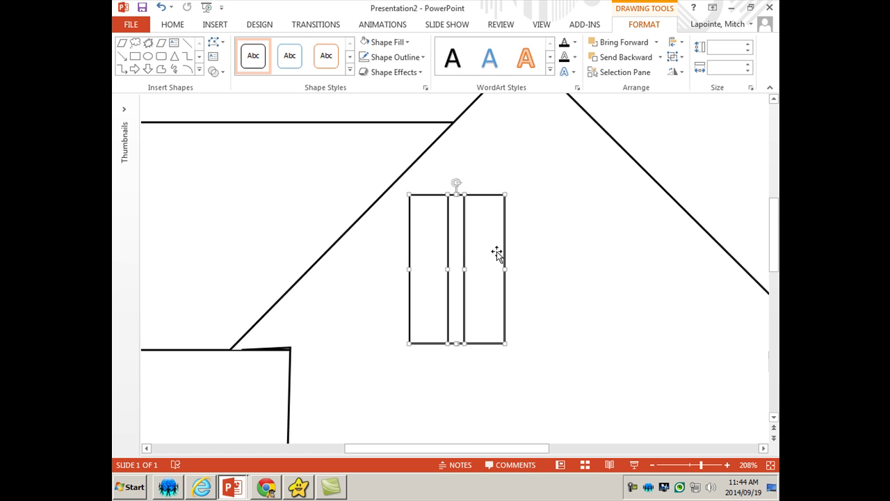
pyautogui.click(674, 43)
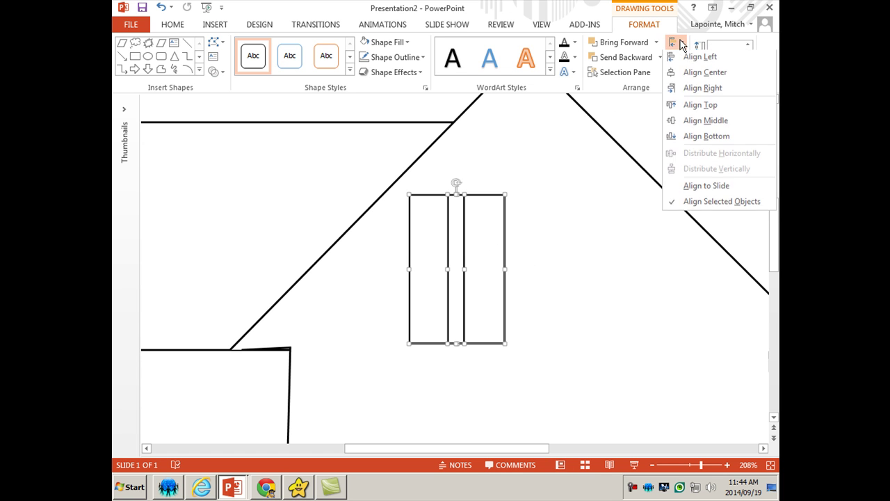
pyautogui.click(705, 123)
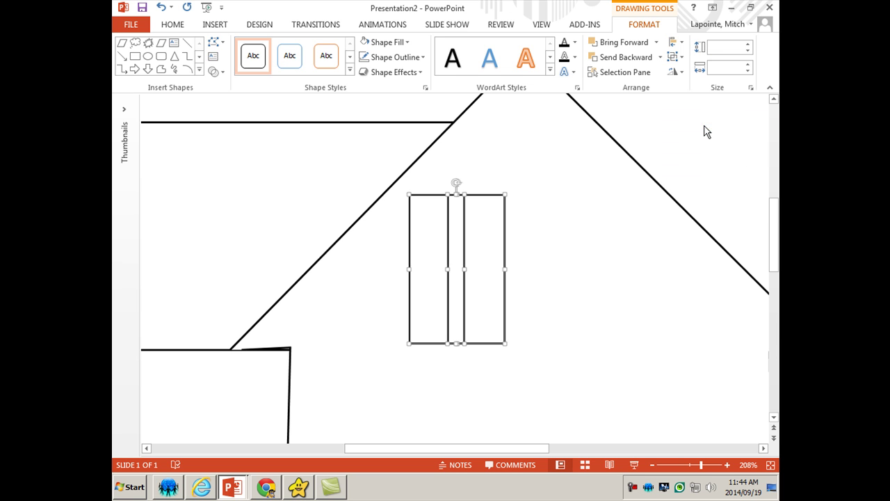
pyautogui.click(571, 255)
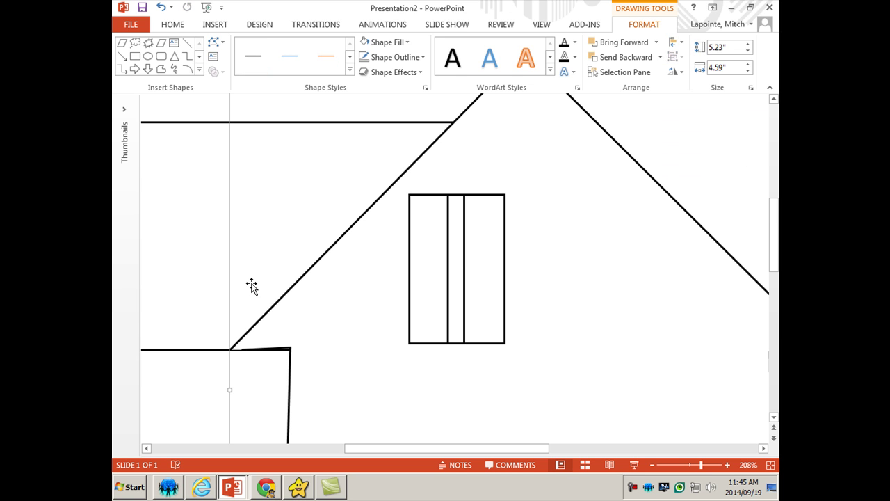
# Add a horizontal crossbar by copying and rotating the bar, centred vertically in the window.
pyautogui.moveTo(456, 264)
pyautogui.mouseDown()
pyautogui.moveTo(592, 272)
pyautogui.moveTo(457, 275)
pyautogui.mouseUp()
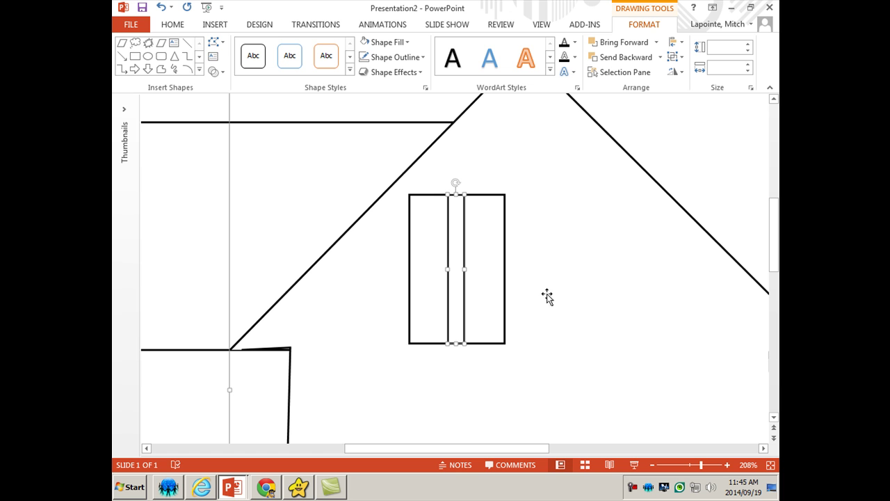
pyautogui.moveTo(461, 209); pyautogui.dragTo(591, 218)
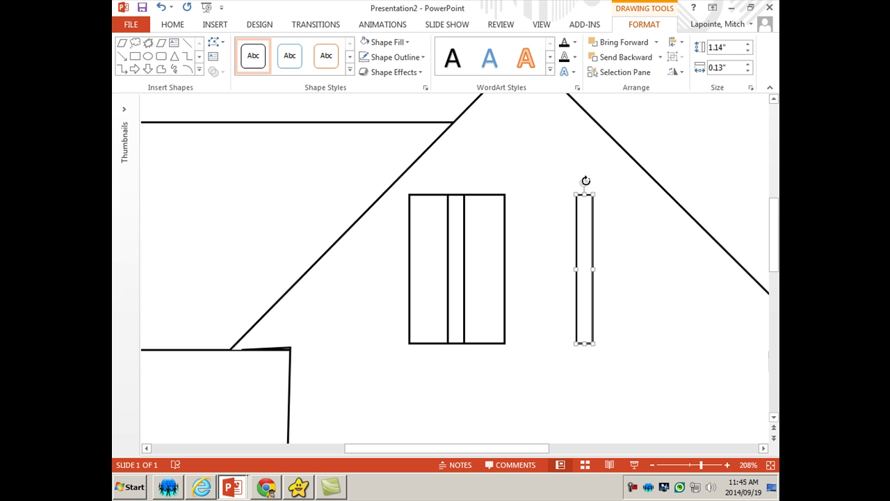
pyautogui.moveTo(582, 184); pyautogui.dragTo(527, 269)
pyautogui.moveTo(625, 268); pyautogui.dragTo(506, 275)
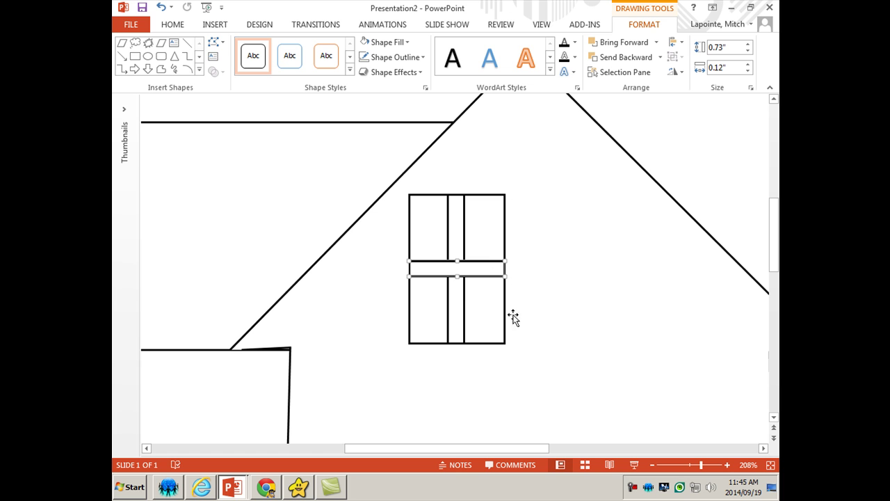
pyautogui.keyDown('shift'); pyautogui.click(485, 202); pyautogui.keyUp('shift')
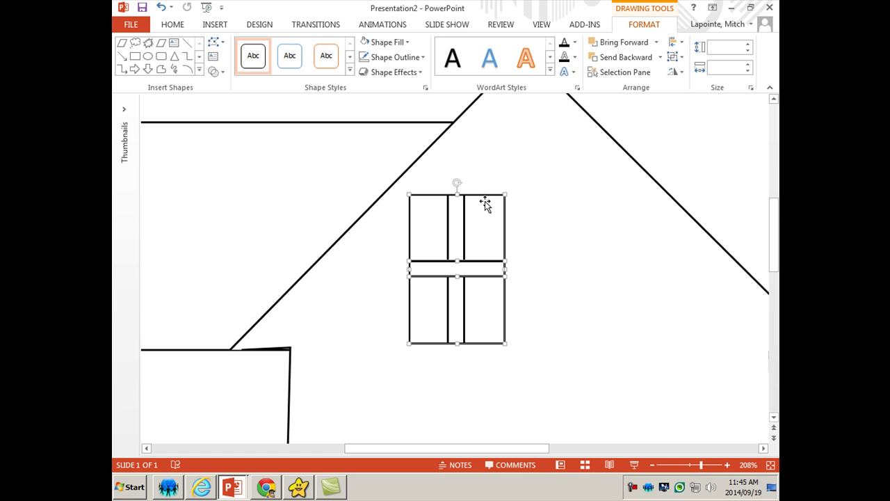
pyautogui.click(674, 42)
pyautogui.click(702, 122)
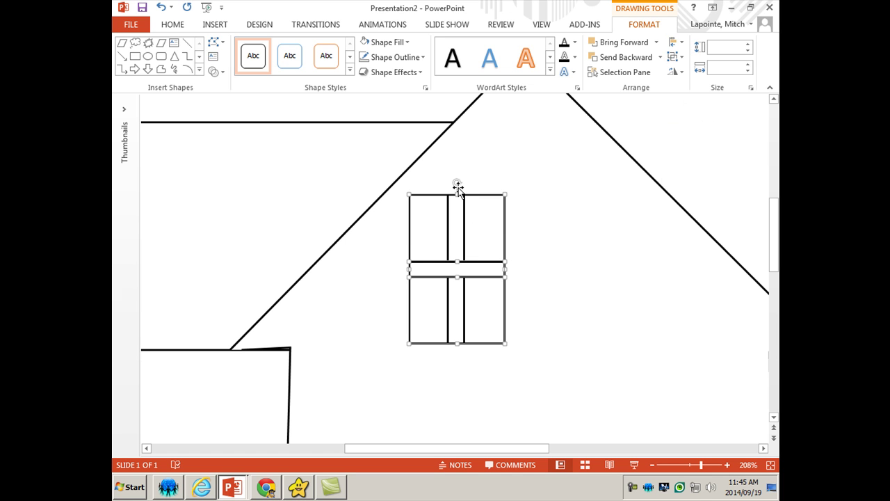
pyautogui.click(544, 233)
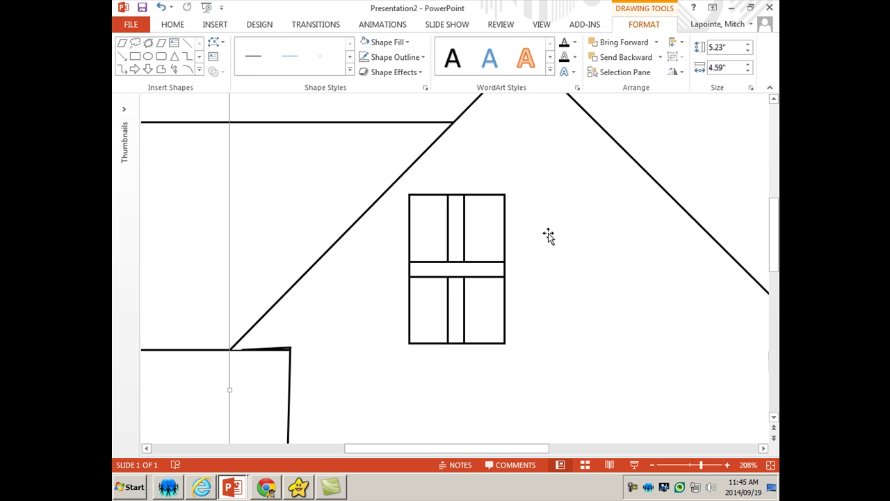
# Group the window pieces, copy the window beside it, and zoom out to 66%.
pyautogui.click(454, 233)
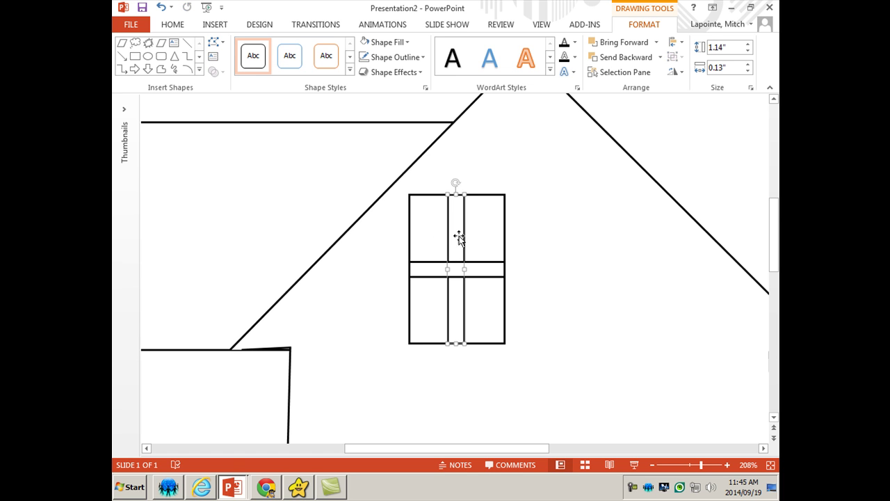
pyautogui.keyDown('shift'); pyautogui.click(483, 269); pyautogui.keyUp('shift')
pyautogui.keyDown('shift'); pyautogui.click(503, 213); pyautogui.keyUp('shift')
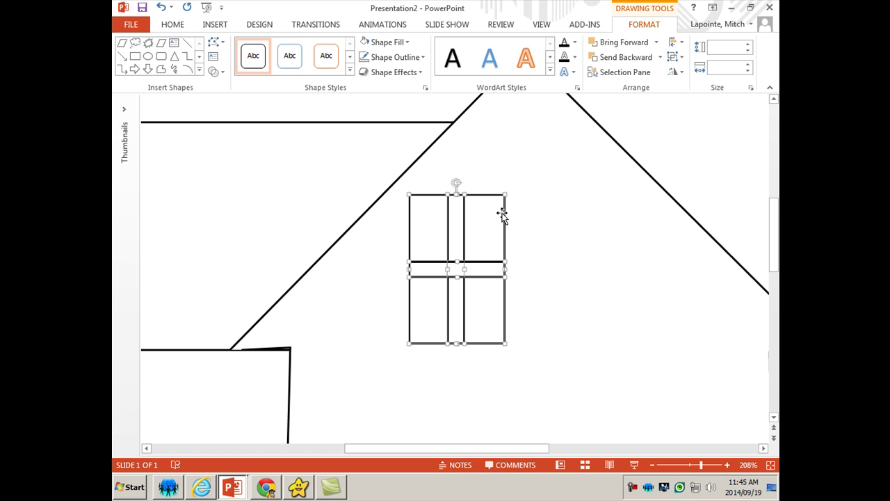
pyautogui.click(674, 57)
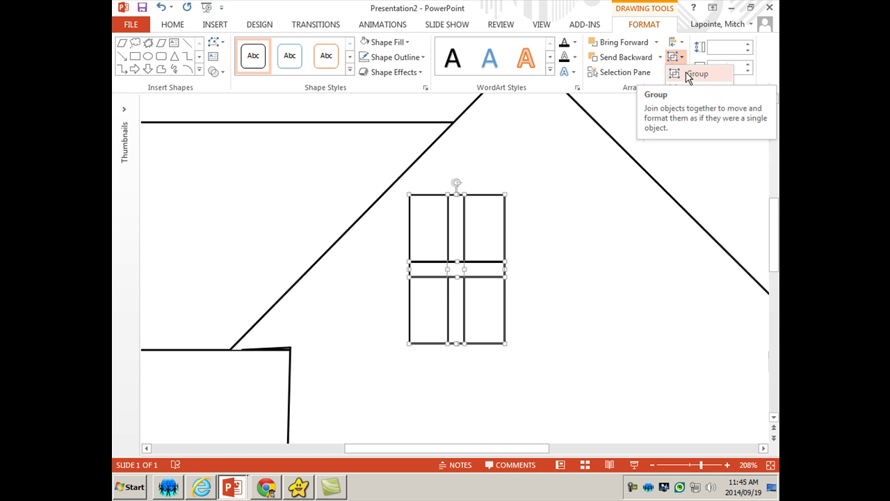
pyautogui.click(690, 74)
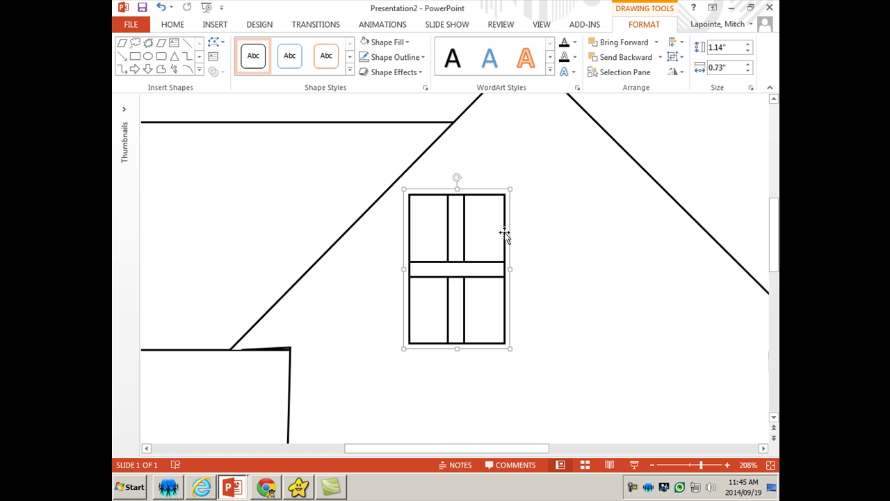
pyautogui.moveTo(497, 232); pyautogui.dragTo(655, 233)
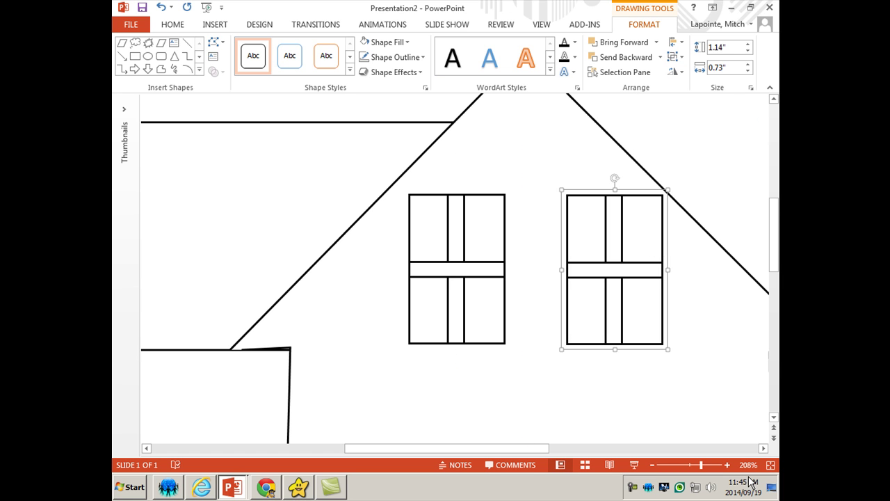
pyautogui.moveTo(701, 464); pyautogui.dragTo(678, 464)
pyautogui.click(698, 329)
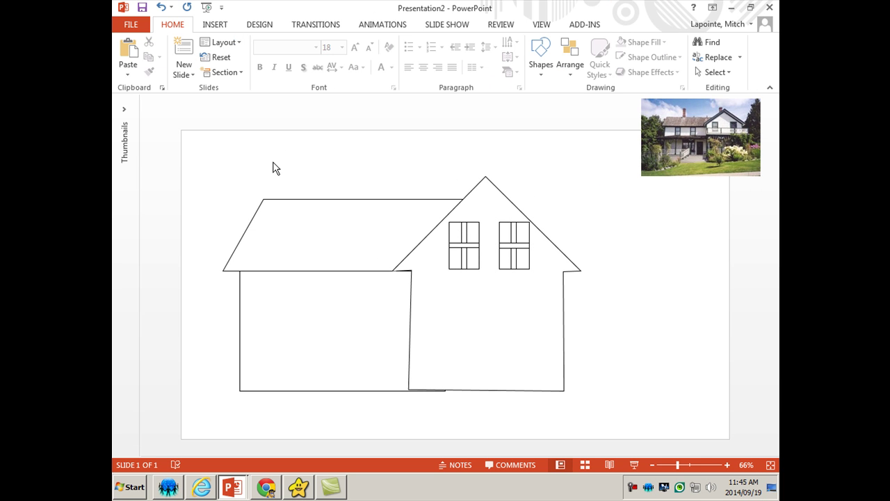
# Draw an Explosion starburst below the house's right corner.
pyautogui.click(215, 25)
pyautogui.click(315, 42)
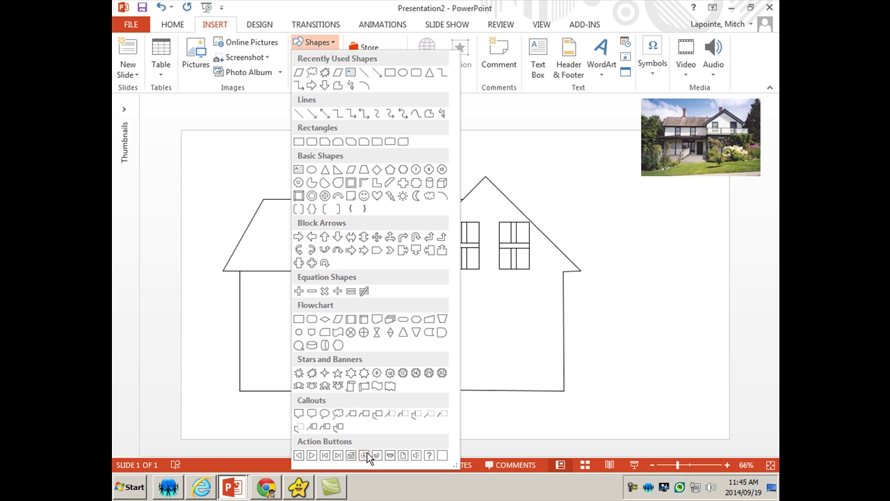
pyautogui.click(312, 372)
pyautogui.moveTo(516, 341)
pyautogui.mouseDown()
pyautogui.moveTo(610, 394)
pyautogui.moveTo(623, 418)
pyautogui.mouseUp()
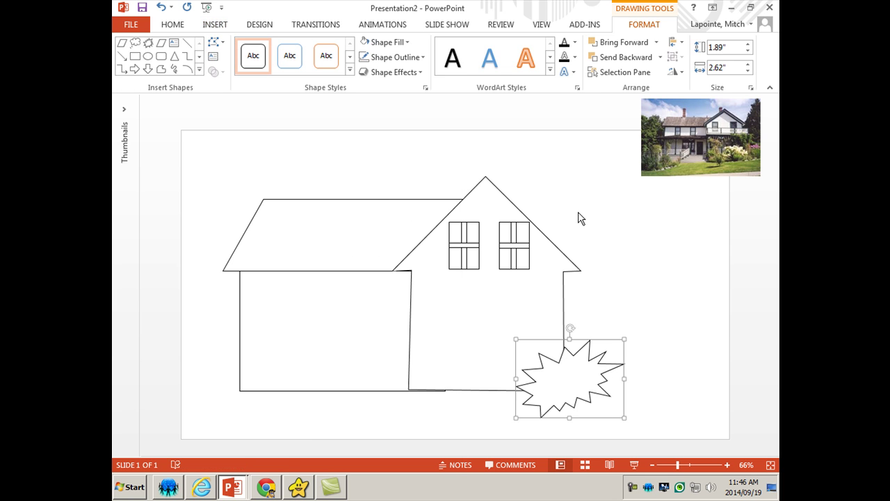
# Draw a thin upright bar and duplicate it into a stepped diagonal row; move the starburst to the lower right.
pyautogui.click(135, 57)
pyautogui.moveTo(422, 314)
pyautogui.mouseDown()
pyautogui.moveTo(416, 321)
pyautogui.moveTo(416, 312)
pyautogui.mouseUp()
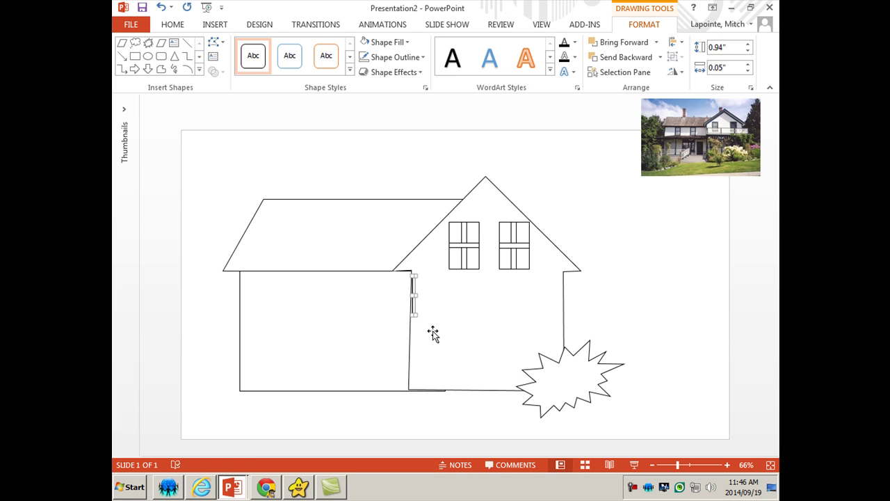
pyautogui.click(418, 302)
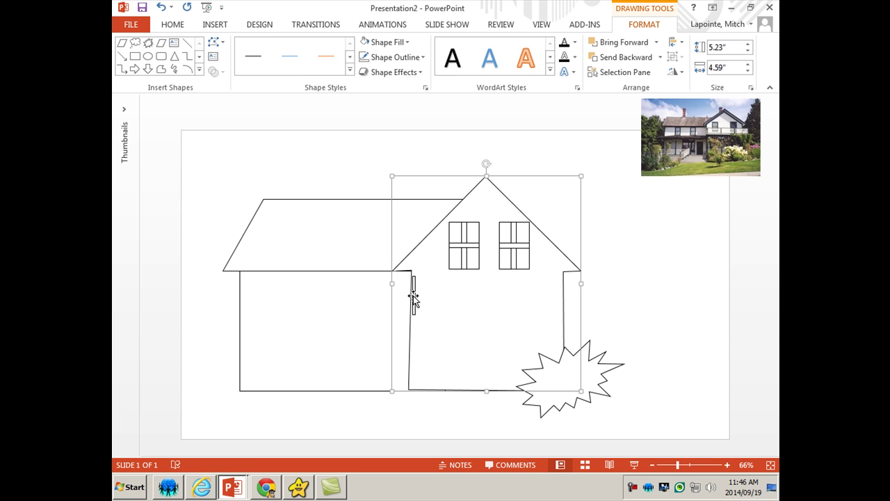
pyautogui.click(414, 296)
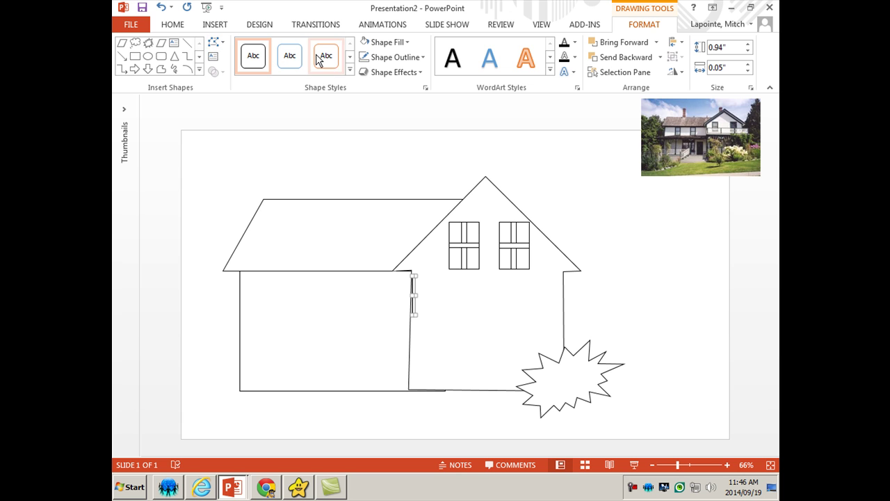
pyautogui.hotkey('ctrl', 'v')
pyautogui.hotkey('ctrl', 'v')
pyautogui.hotkey('ctrl', 'v')
pyautogui.hotkey('ctrl', 'v')
pyautogui.hotkey('ctrl', 'v')
pyautogui.hotkey('ctrl', 'v')
pyautogui.hotkey('ctrl', 'v')
pyautogui.hotkey('ctrl', 'v')
pyautogui.hotkey('ctrl', 'v')
pyautogui.hotkey('ctrl', 'v')
pyautogui.hotkey('ctrl', 'v')
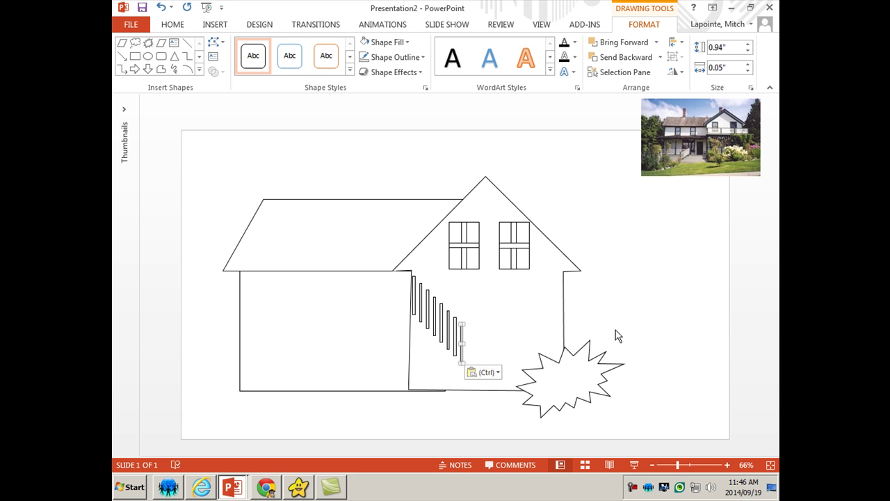
pyautogui.moveTo(600, 382); pyautogui.dragTo(695, 376)
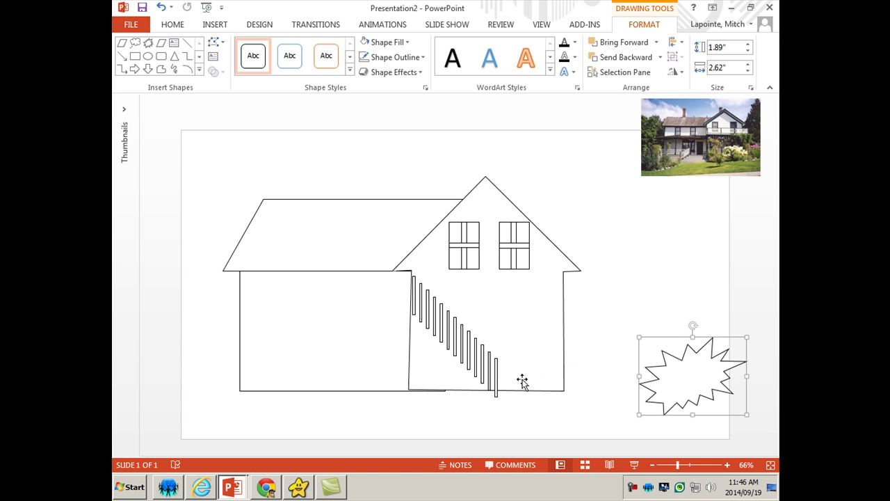
# Marquee-select all the thin bars and align their top edges with Align Top.
pyautogui.click(174, 24)
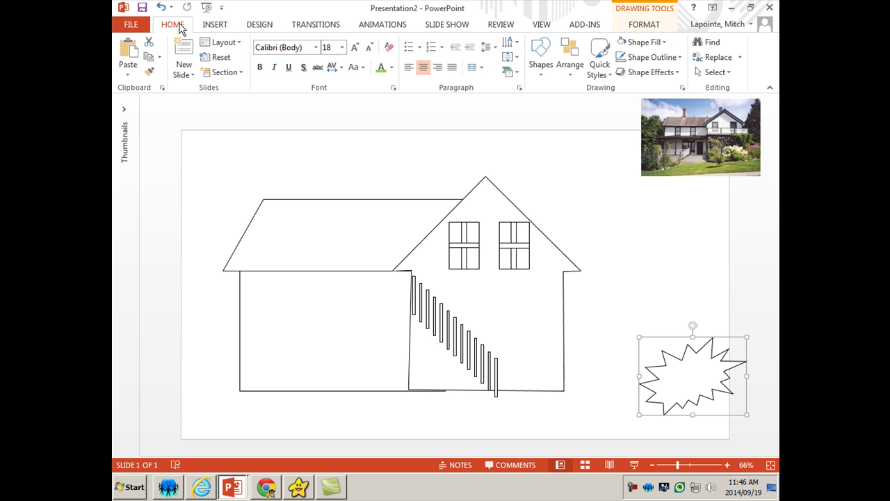
pyautogui.click(711, 73)
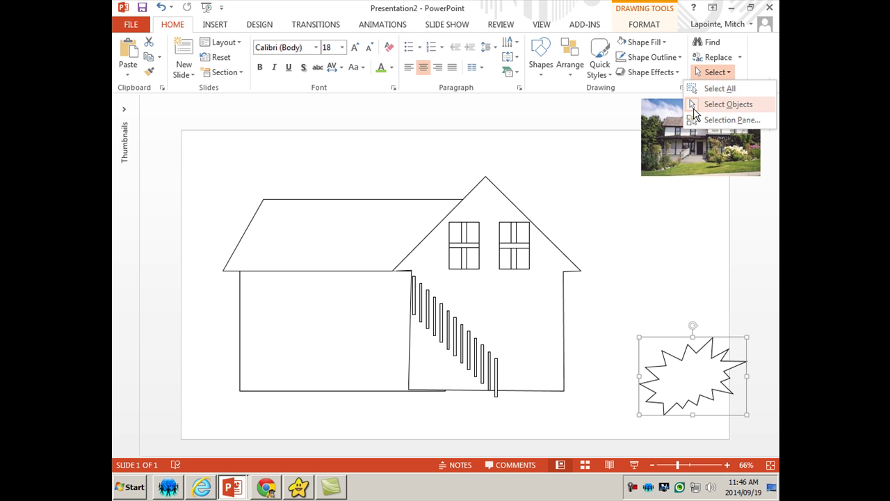
pyautogui.click(691, 103)
pyautogui.click(537, 403)
pyautogui.moveTo(562, 410); pyautogui.dragTo(401, 270)
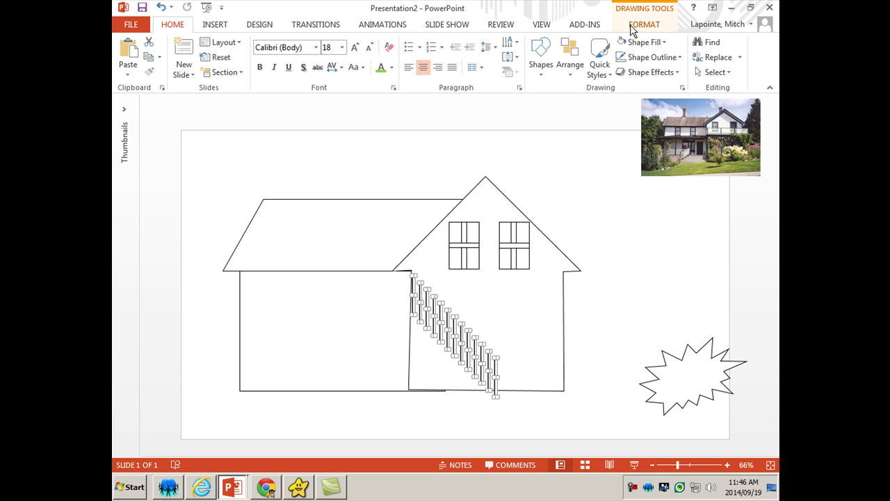
pyautogui.click(654, 24)
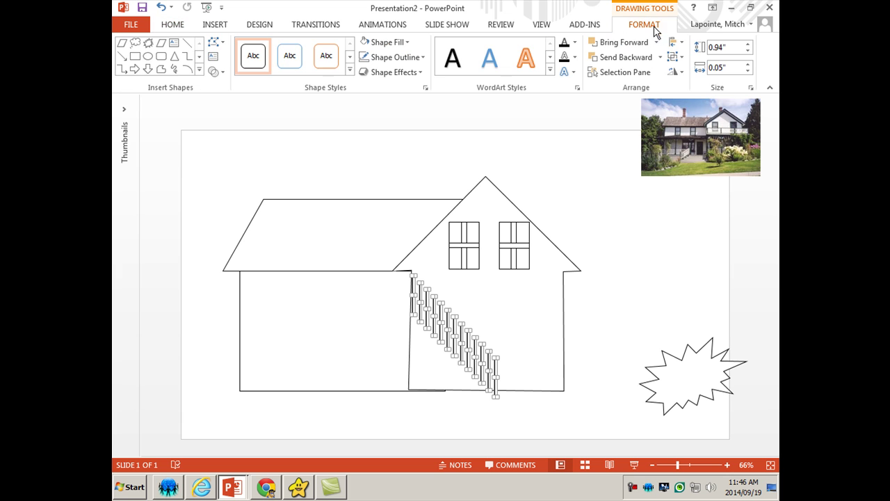
pyautogui.click(675, 43)
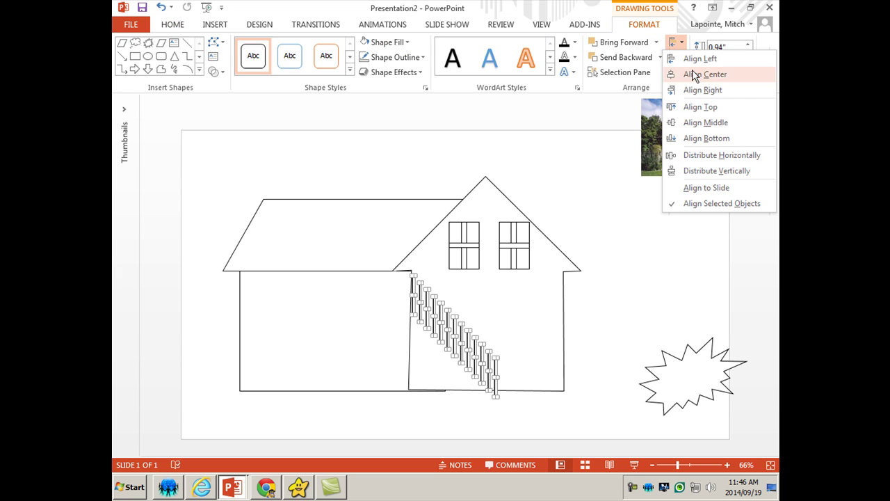
pyautogui.click(701, 107)
# Nudge the rightmost bar to the wing's edge and distribute all bars evenly with Distribute Horizontally.
pyautogui.click(517, 318)
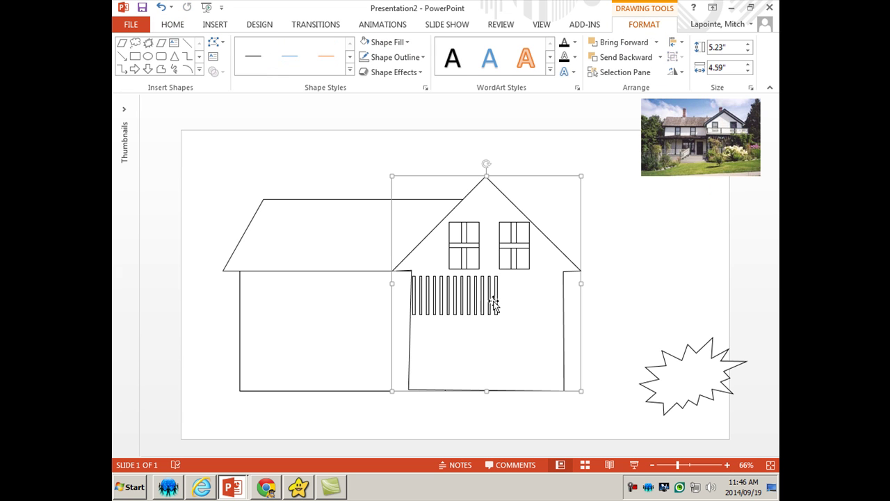
pyautogui.click(666, 275)
pyautogui.click(495, 306)
pyautogui.press('Right')
pyautogui.press('Right')
pyautogui.press('Right')
pyautogui.press('Right')
pyautogui.press('Right')
pyautogui.press('Right')
pyautogui.press('Right')
pyautogui.press('Right')
pyautogui.press('Right')
pyautogui.press('Right')
pyautogui.press('Right')
pyautogui.press('Right')
pyautogui.press('Right')
pyautogui.press('Right')
pyautogui.press('Right')
pyautogui.press('Right')
pyautogui.press('Right')
pyautogui.press('Right')
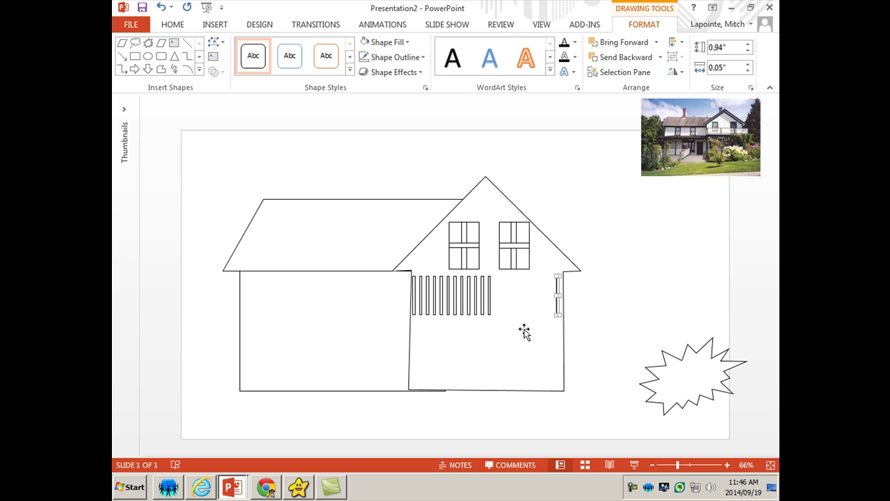
pyautogui.moveTo(632, 331); pyautogui.dragTo(374, 267)
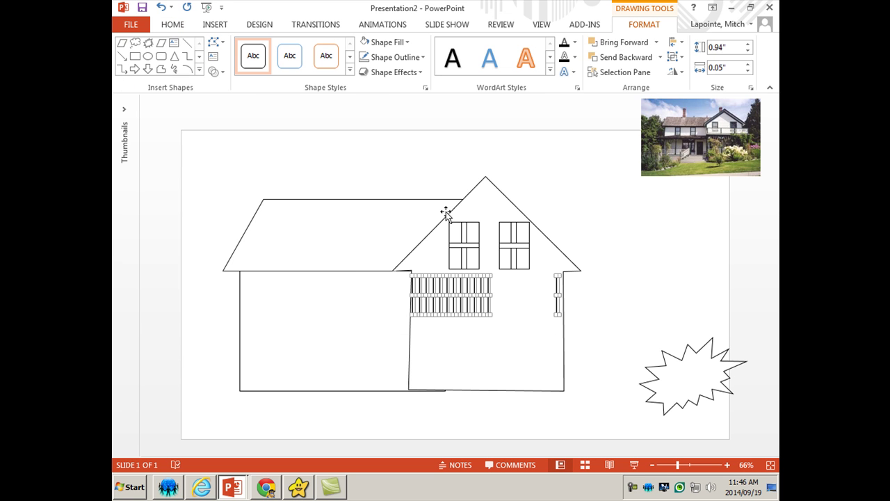
pyautogui.click(675, 42)
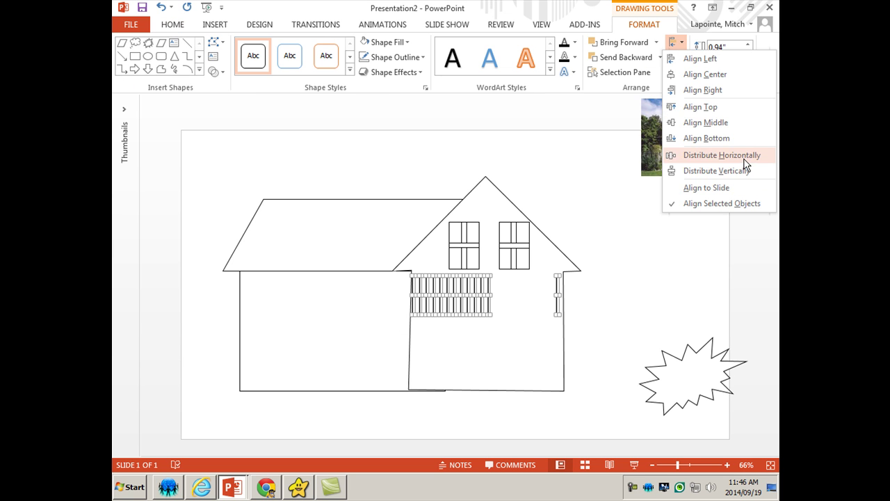
pyautogui.click(743, 159)
pyautogui.click(632, 316)
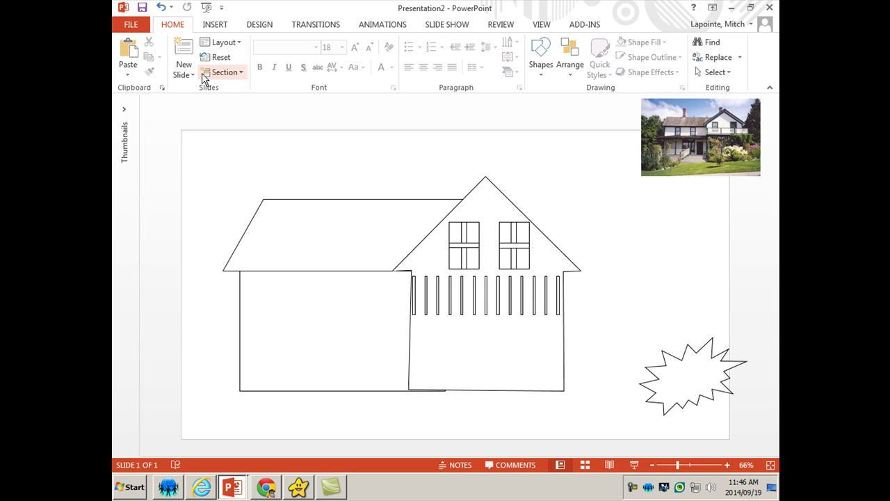
pyautogui.click(213, 24)
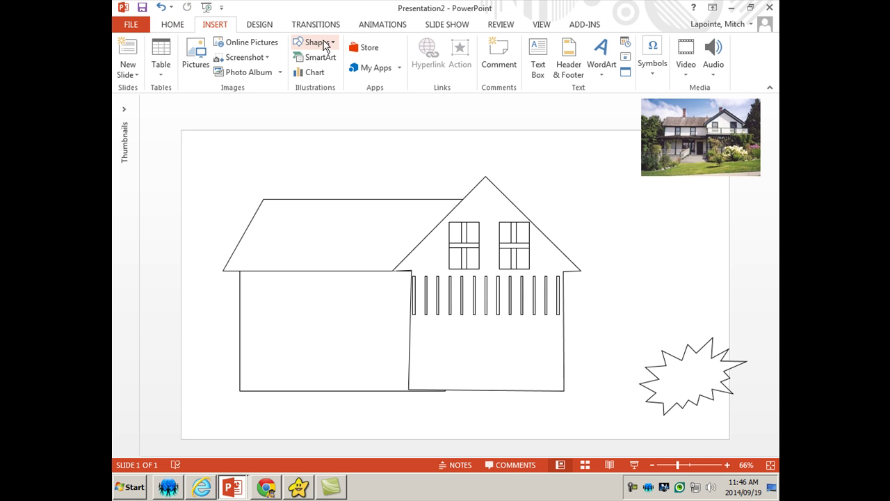
# Draw a thin rectangle rail above the balusters and Ctrl-drag a copy down as the bottom rail.
pyautogui.click(336, 45)
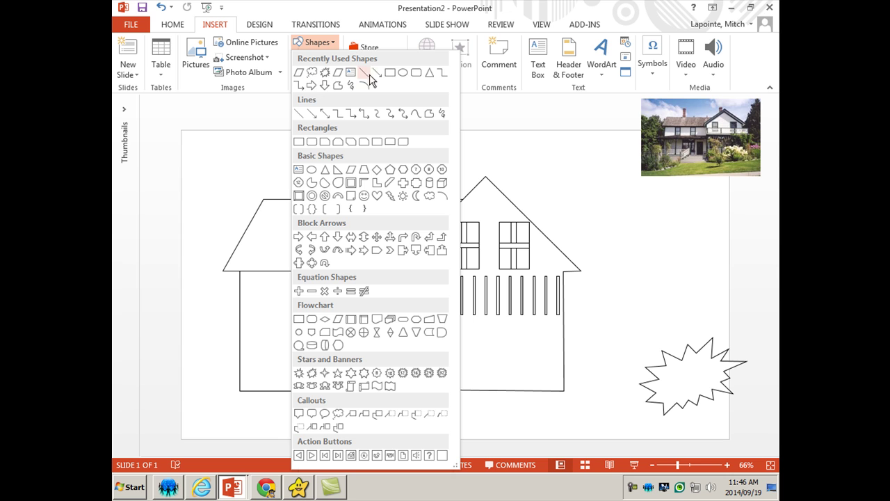
pyautogui.click(391, 73)
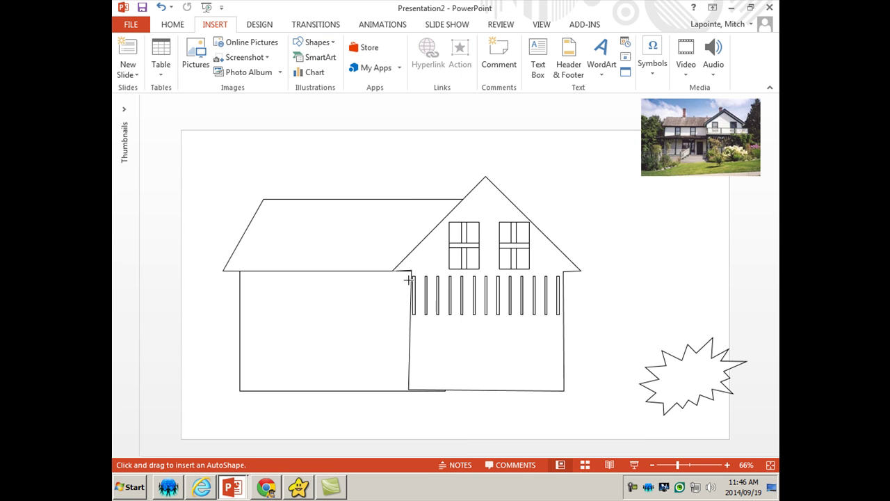
pyautogui.moveTo(413, 270); pyautogui.dragTo(561, 276)
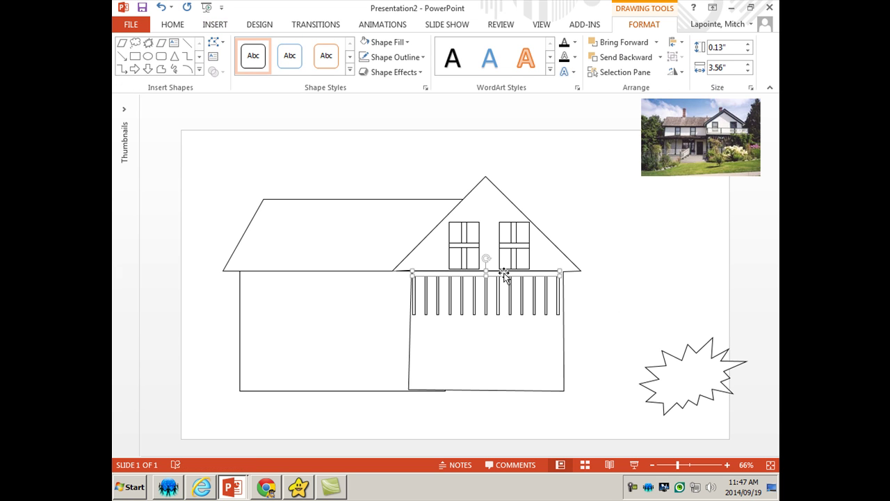
pyautogui.moveTo(504, 274); pyautogui.dragTo(506, 323)
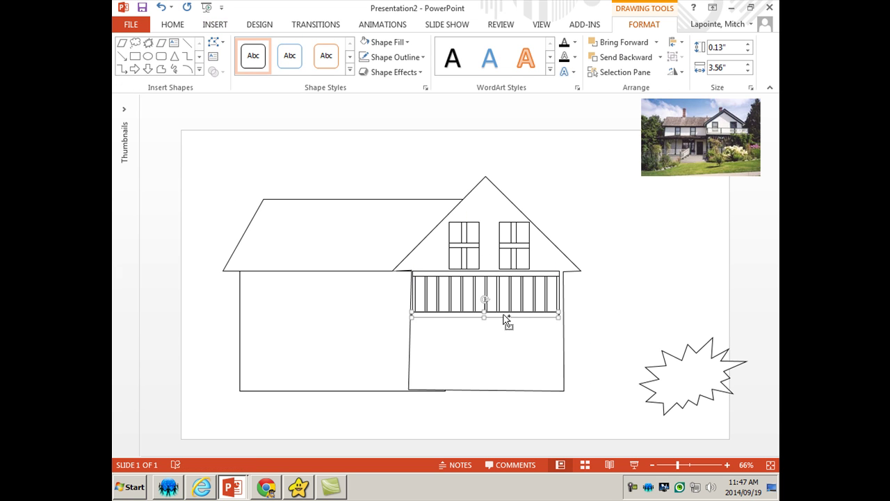
pyautogui.click(585, 301)
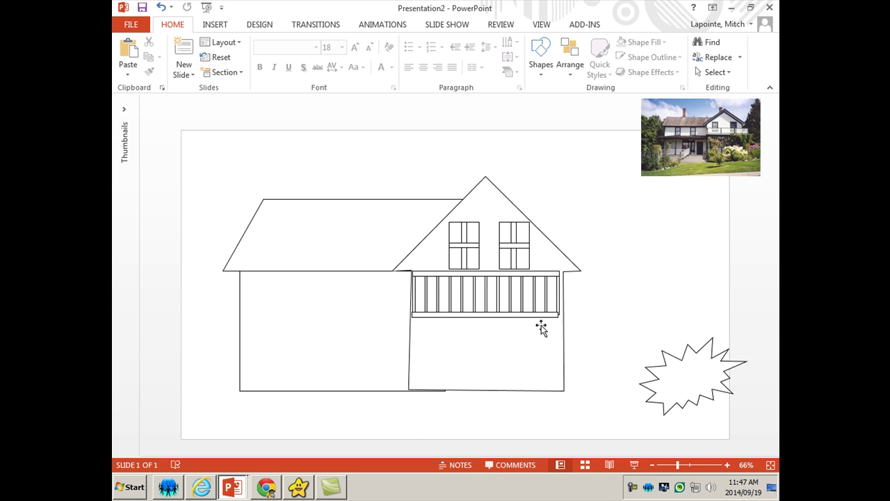
pyautogui.click(373, 199)
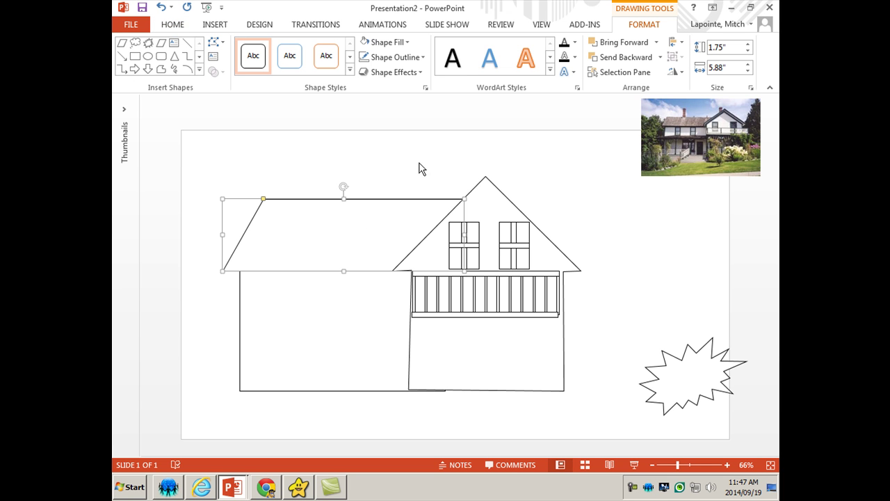
# Give the left roof section a scales (shingle) pattern fill in Format Shape.
pyautogui.click(408, 44)
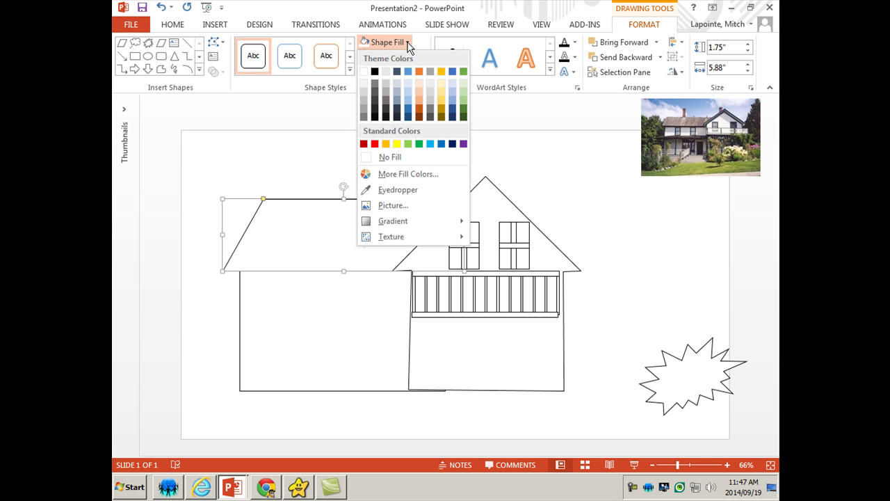
pyautogui.moveTo(406, 240)
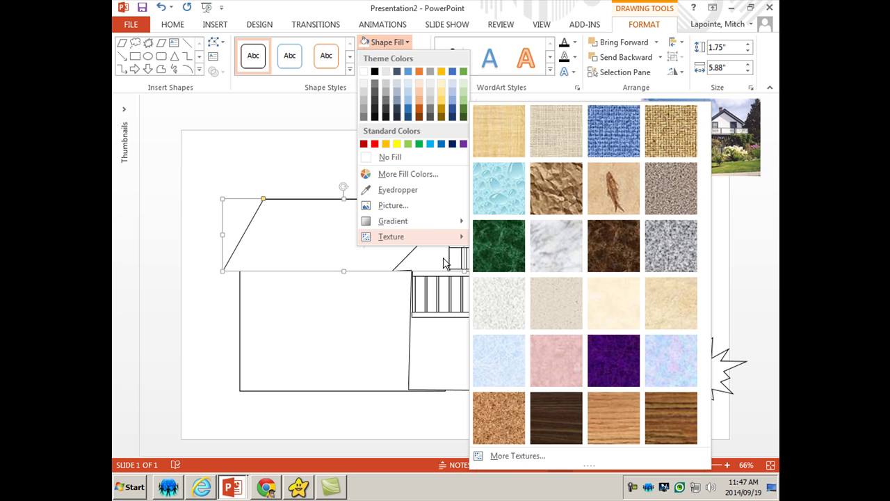
pyautogui.click(511, 457)
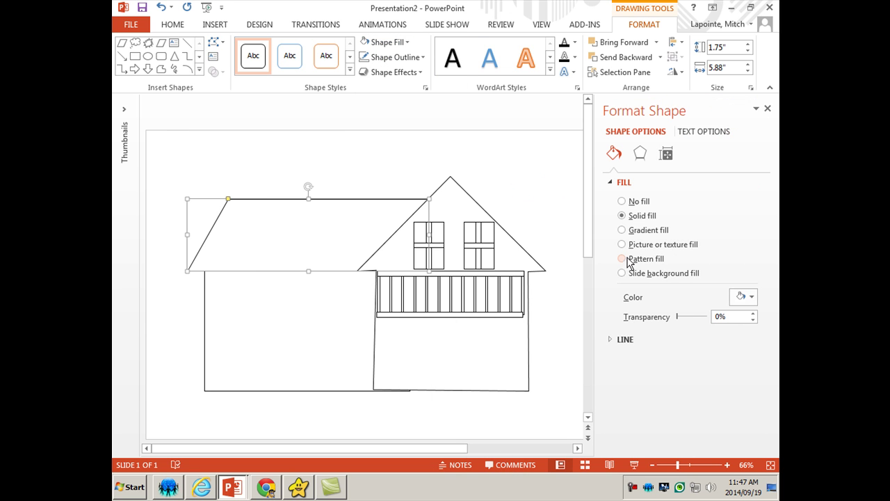
pyautogui.click(623, 259)
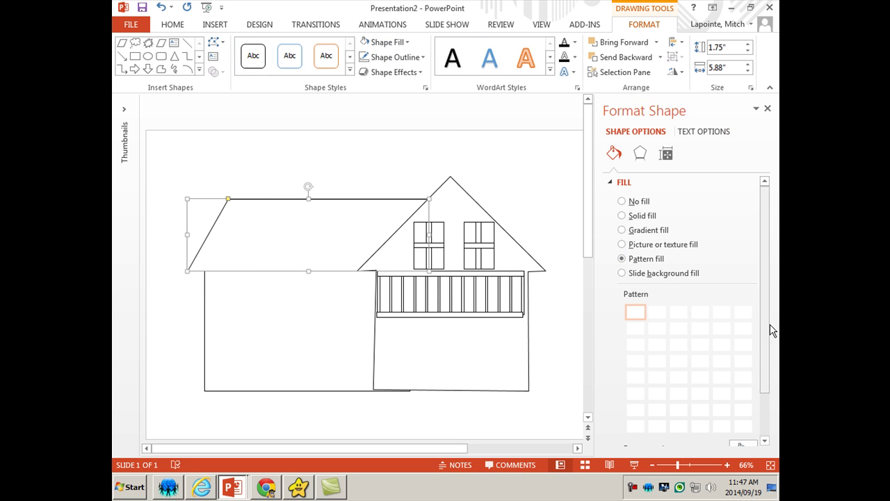
pyautogui.moveTo(767, 328); pyautogui.dragTo(772, 383)
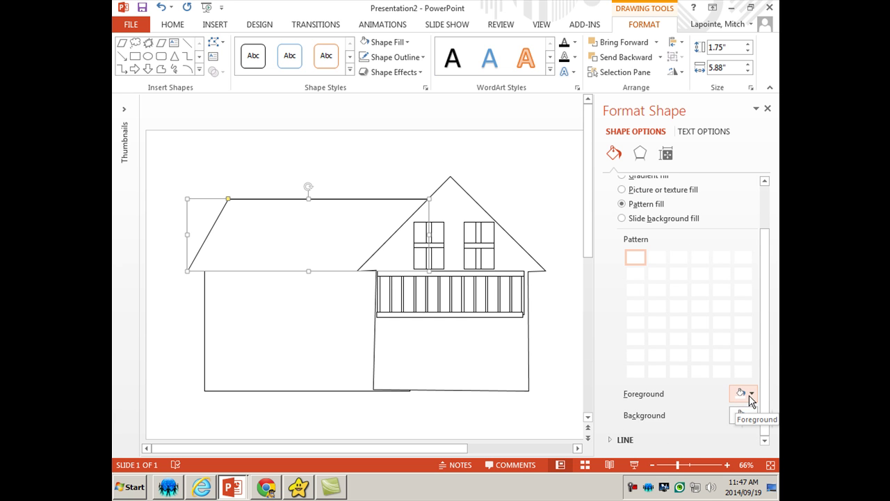
pyautogui.click(751, 394)
pyautogui.click(695, 315)
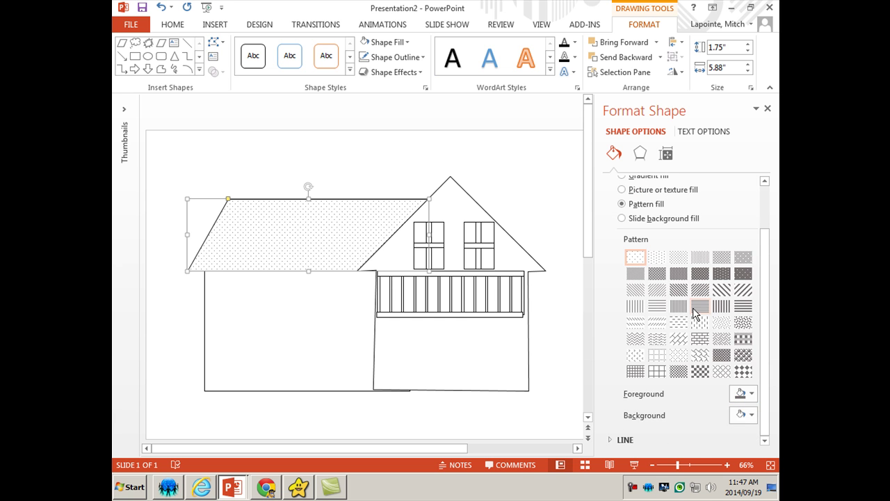
pyautogui.click(704, 358)
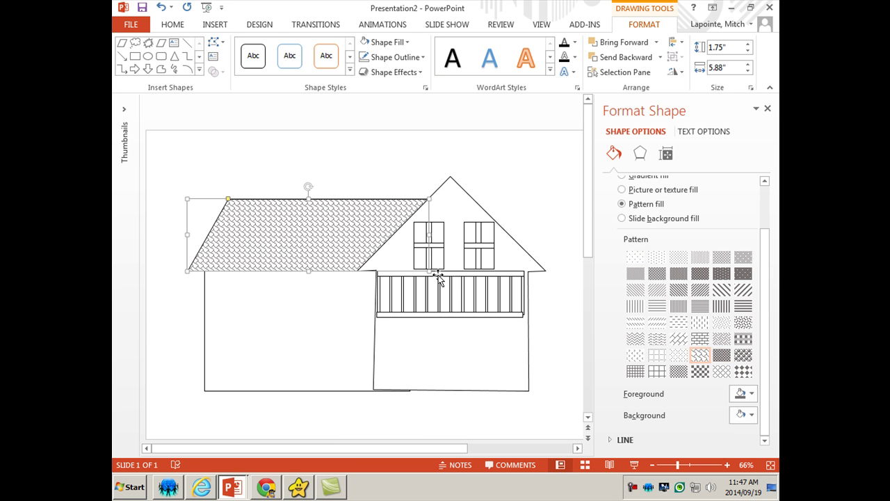
pyautogui.click(364, 361)
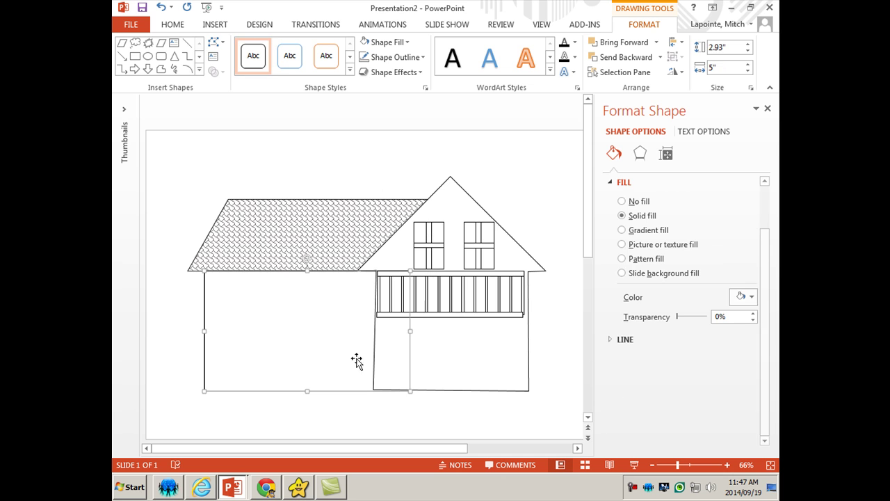
# Draw a green Explosion shape as the tree crown beside the roof.
pyautogui.click(149, 42)
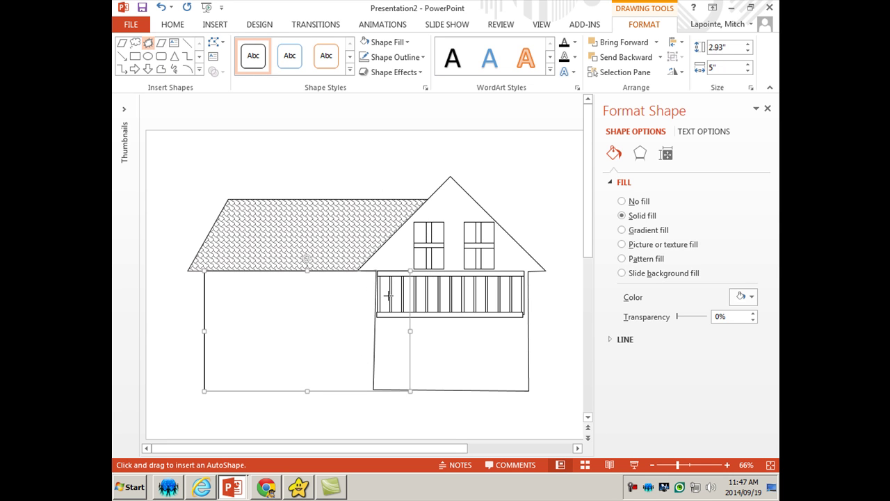
pyautogui.moveTo(500, 342); pyautogui.dragTo(566, 416)
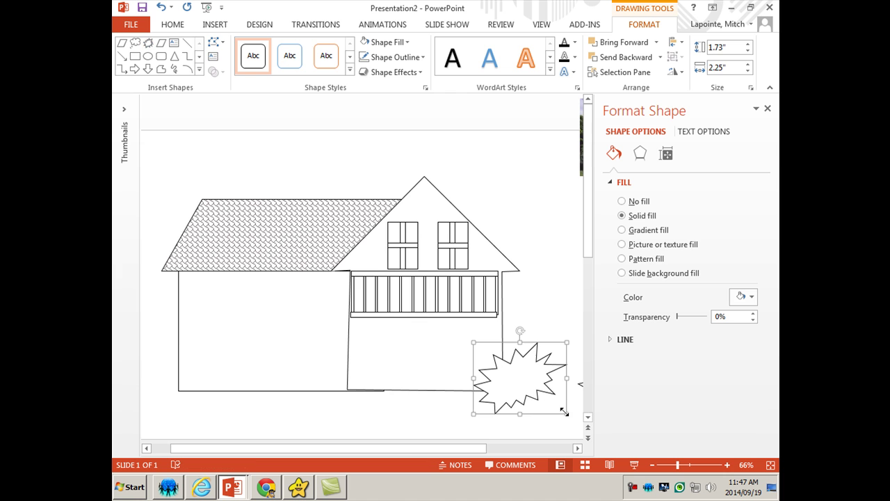
pyautogui.click(400, 43)
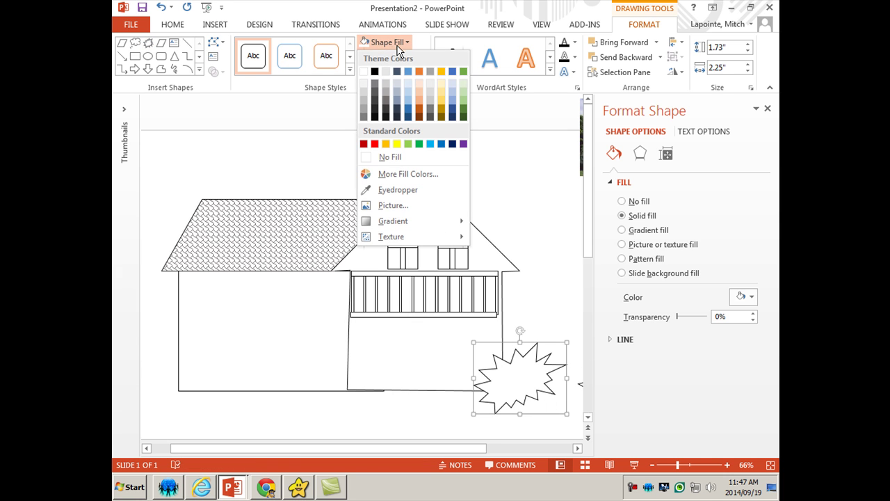
pyautogui.click(463, 72)
pyautogui.moveTo(534, 381); pyautogui.dragTo(524, 176)
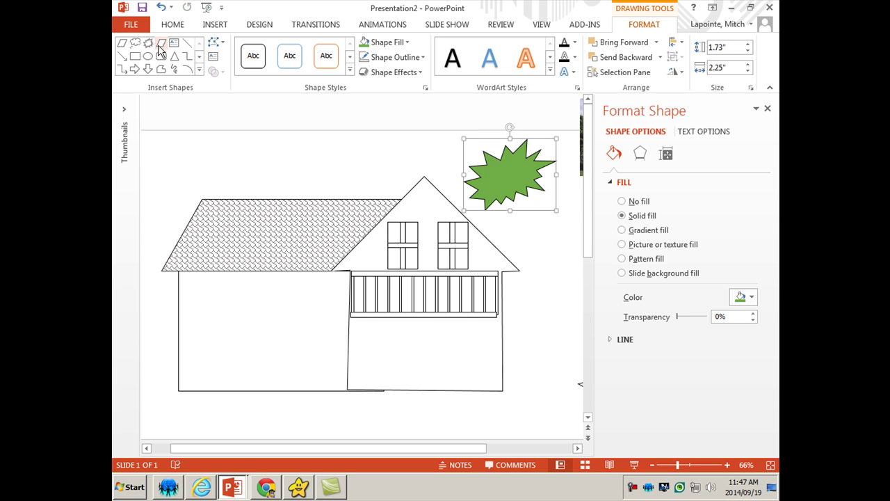
# Add a tall, narrow dark gold rectangle trunk behind the crown.
pyautogui.click(136, 58)
pyautogui.moveTo(485, 182); pyautogui.dragTo(536, 414)
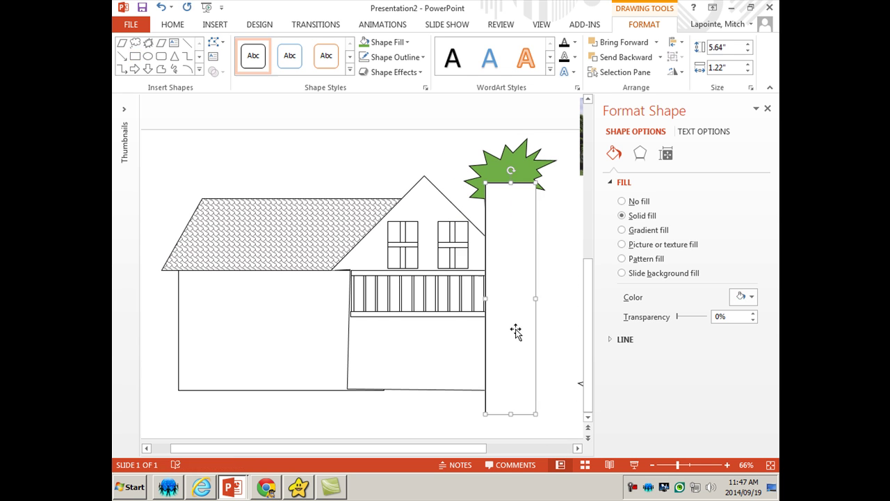
pyautogui.click(632, 59)
pyautogui.moveTo(534, 297); pyautogui.dragTo(530, 298)
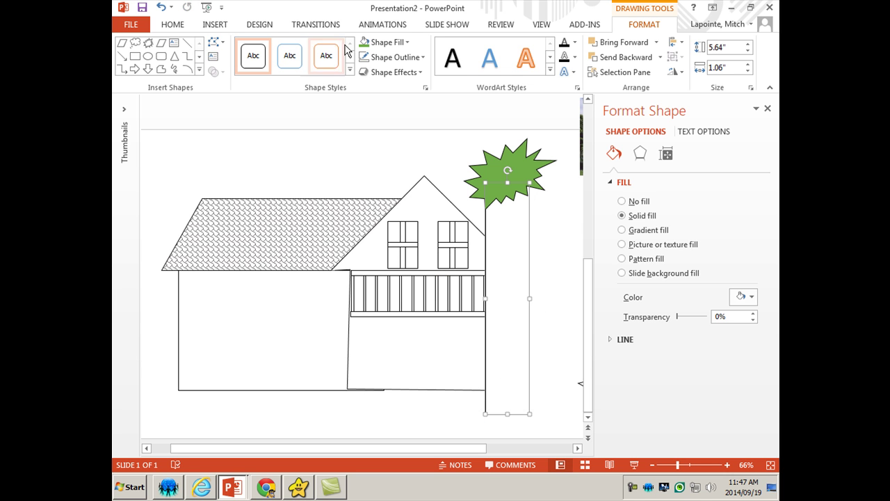
pyautogui.click(407, 42)
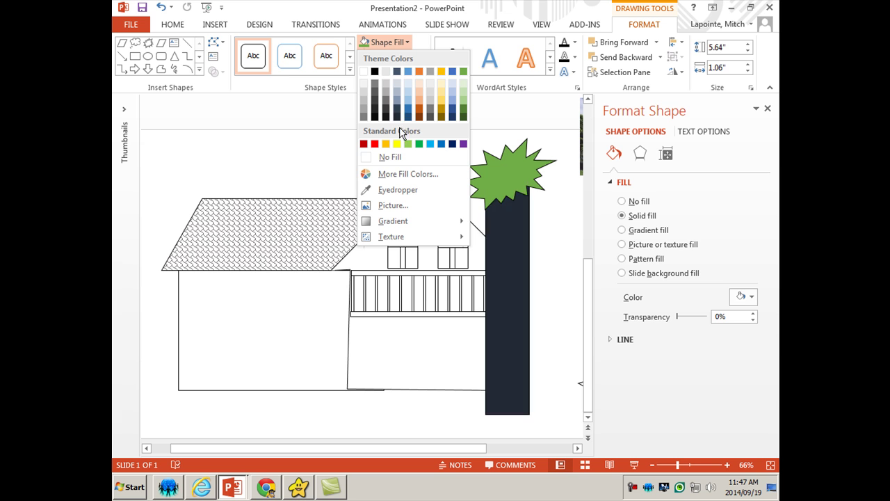
pyautogui.click(443, 112)
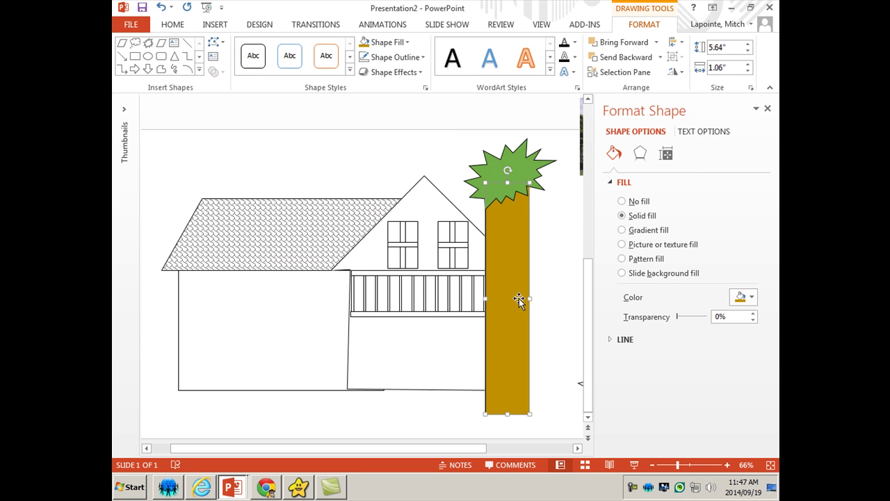
pyautogui.moveTo(530, 298); pyautogui.dragTo(516, 299)
# Nudge the crown slightly left onto the trunk and close the Format Shape pane.
pyautogui.click(521, 175)
pyautogui.moveTo(530, 177); pyautogui.dragTo(525, 173)
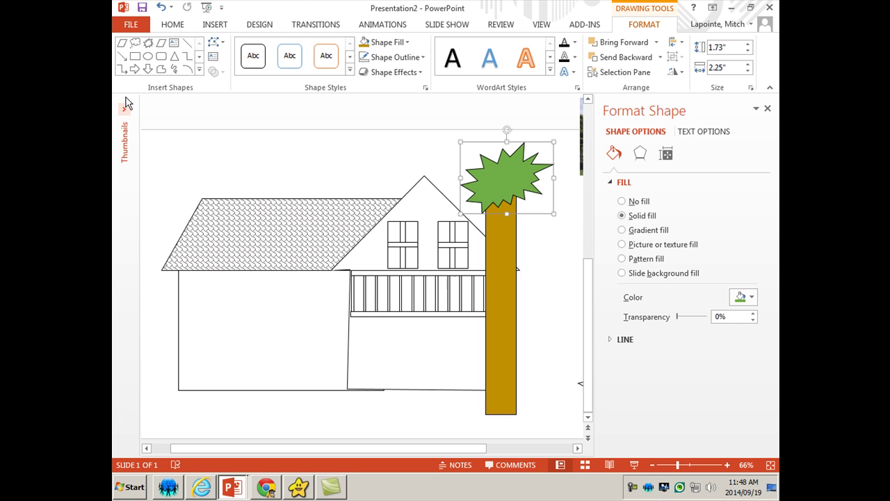
pyautogui.click(767, 109)
pyautogui.click(235, 128)
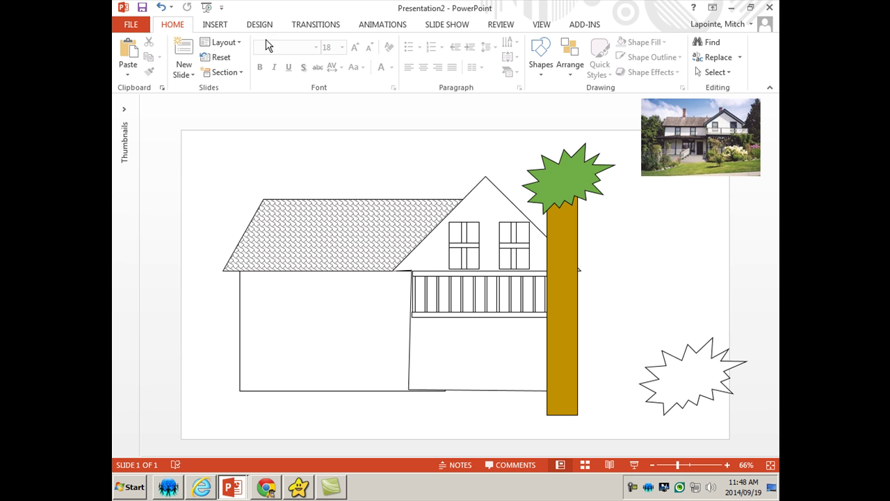
# Draw a blue-filled rectangle across the top half of the slide.
pyautogui.click(222, 25)
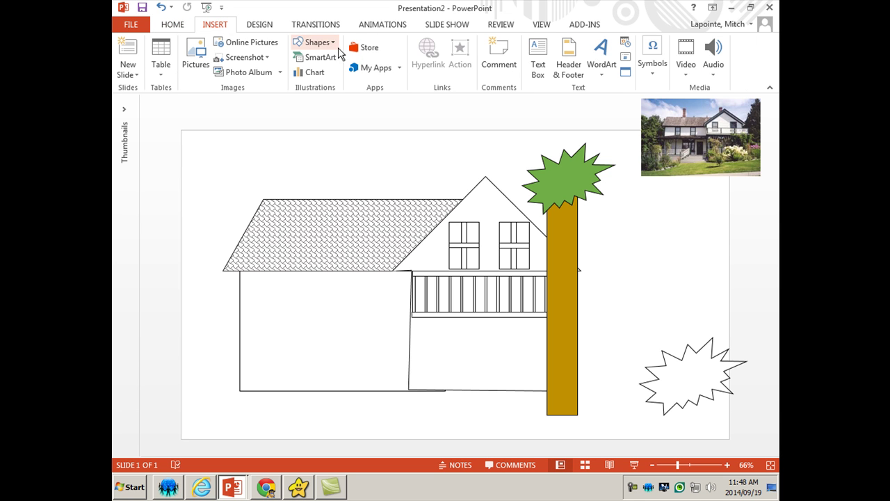
pyautogui.click(316, 42)
pyautogui.click(396, 80)
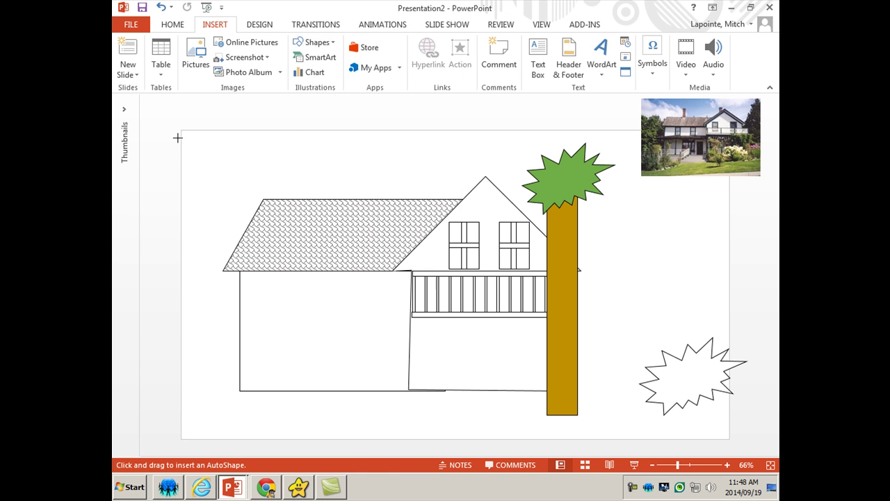
pyautogui.moveTo(181, 130)
pyautogui.mouseDown()
pyautogui.moveTo(582, 239)
pyautogui.moveTo(730, 289)
pyautogui.mouseUp()
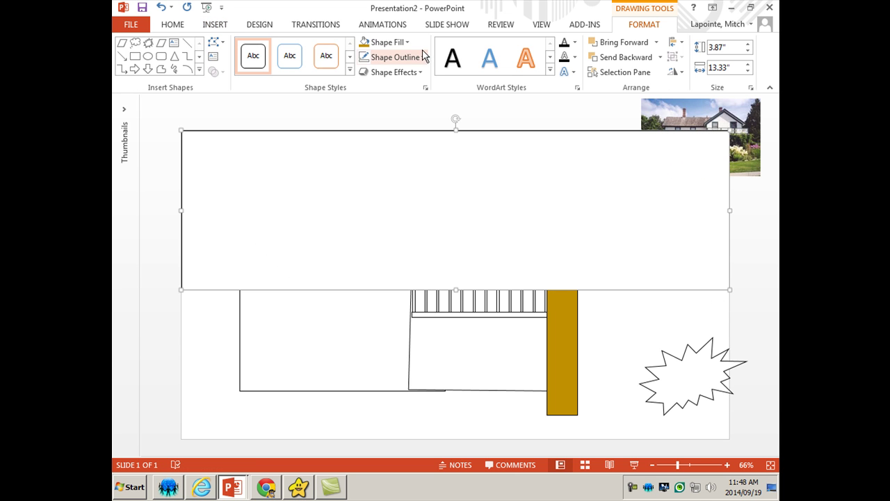
pyautogui.click(390, 43)
pyautogui.click(408, 73)
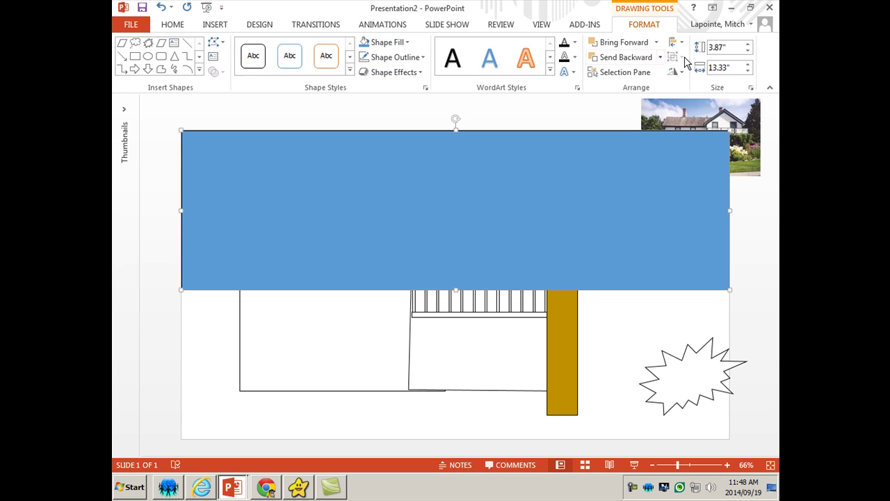
# Send the blue sky rectangle to the back behind the house and tree.
pyautogui.click(656, 42)
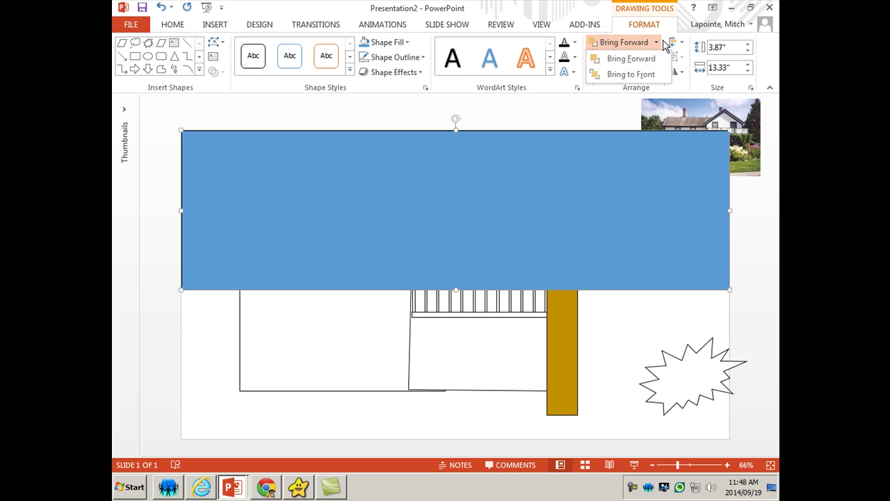
pyautogui.click(659, 57)
pyautogui.click(659, 57)
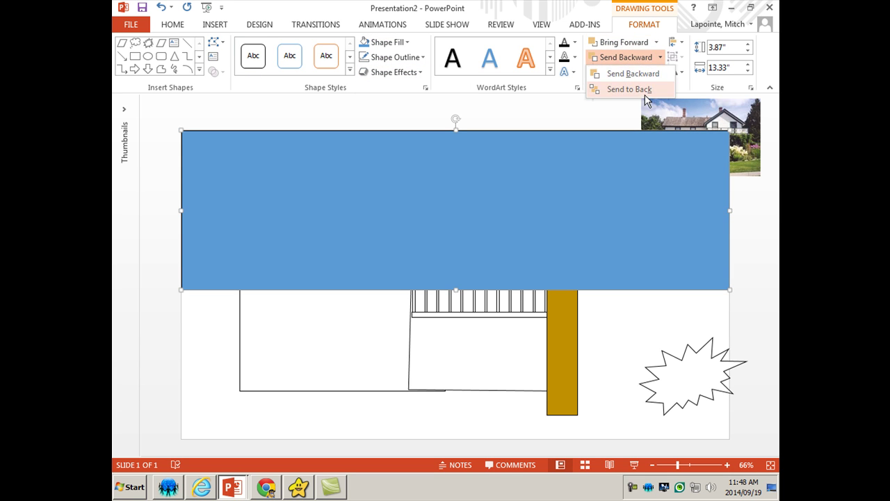
pyautogui.click(637, 89)
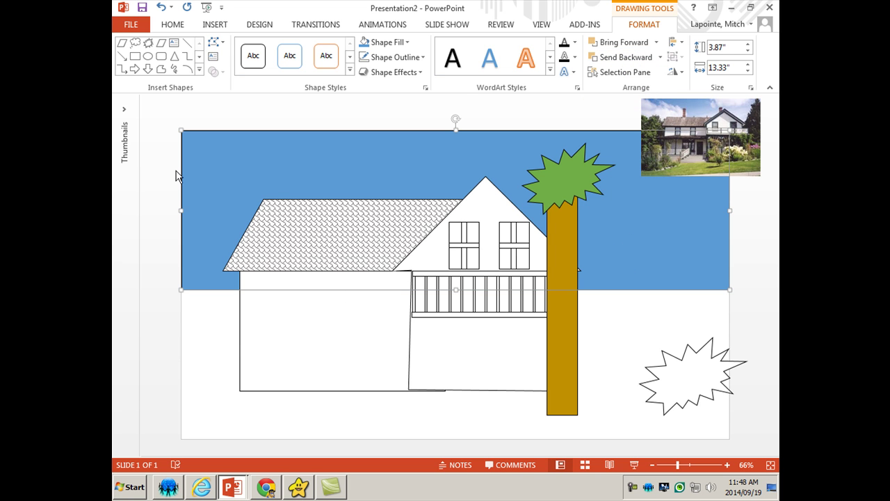
pyautogui.click(165, 290)
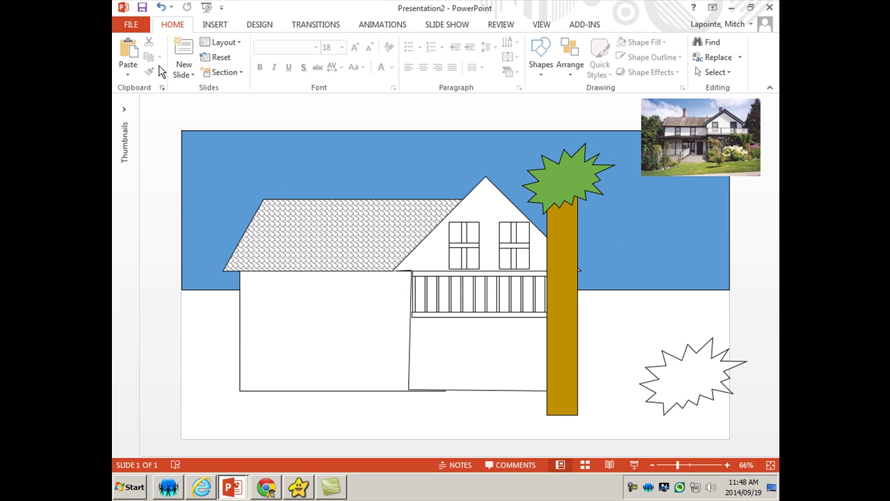
pyautogui.click(215, 26)
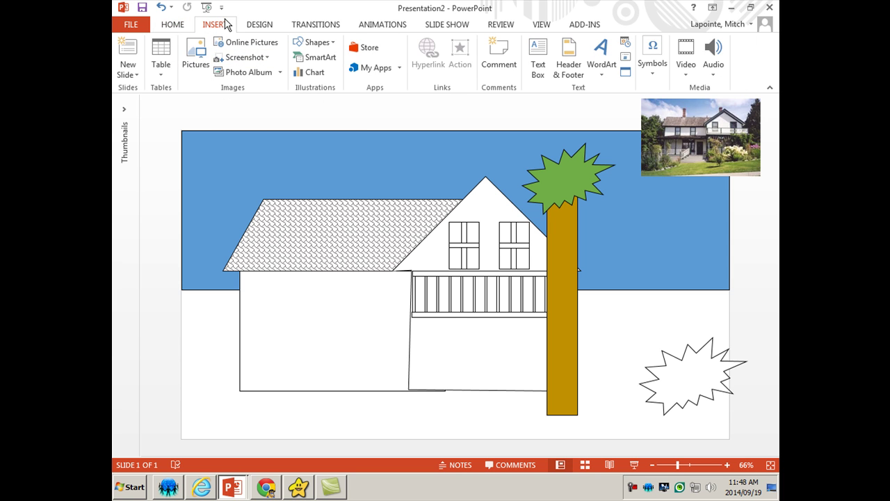
# Draw a green rectangle over the slide's lower half and send it to back.
pyautogui.click(322, 44)
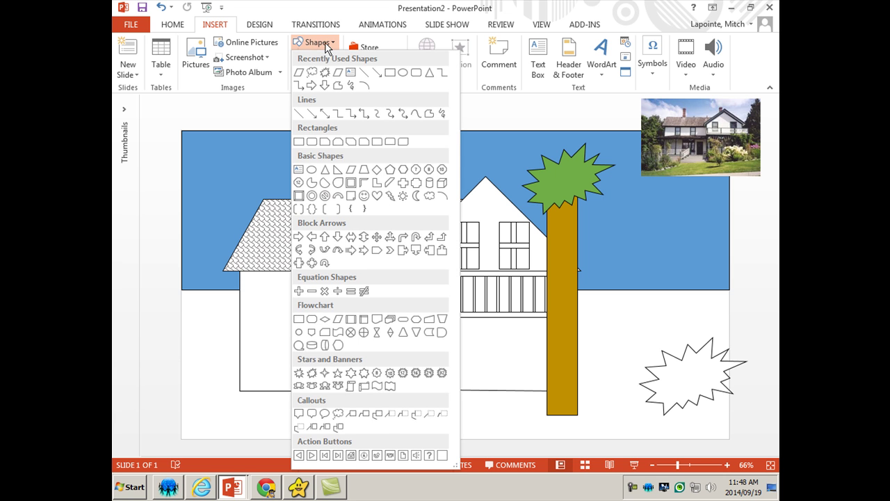
pyautogui.click(393, 73)
pyautogui.moveTo(183, 283); pyautogui.dragTo(739, 448)
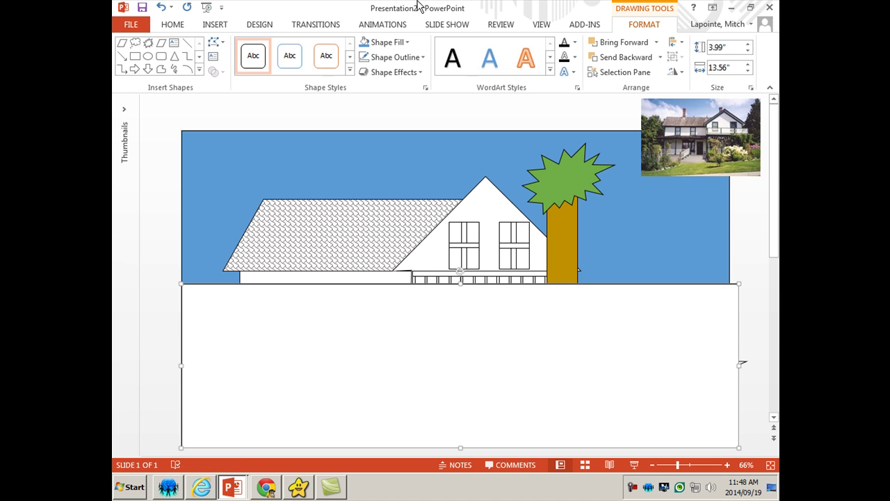
pyautogui.click(405, 43)
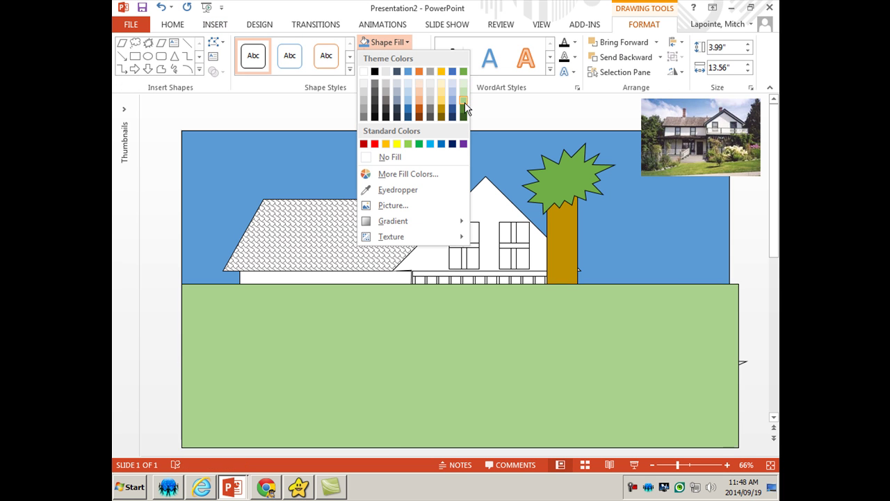
pyautogui.click(464, 101)
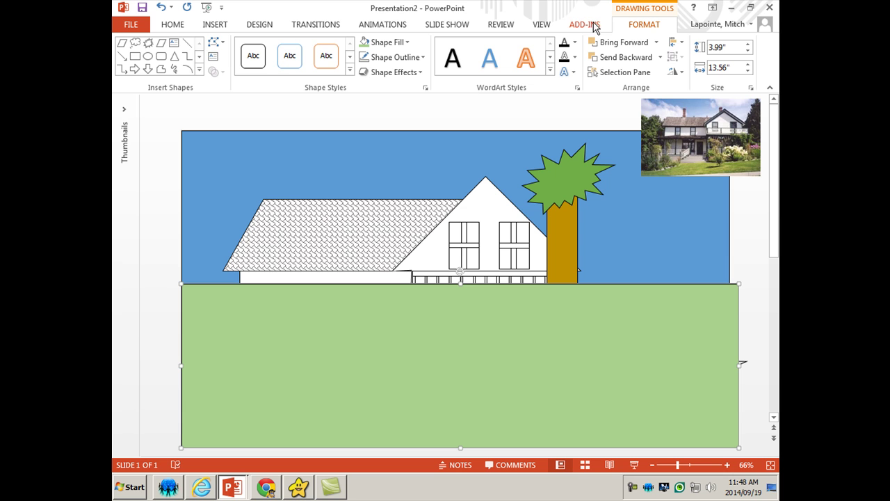
pyautogui.click(659, 57)
pyautogui.click(630, 89)
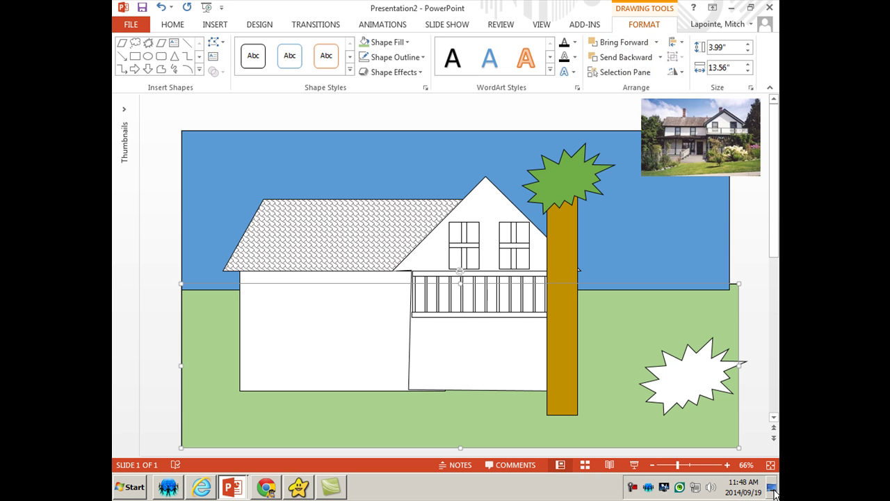